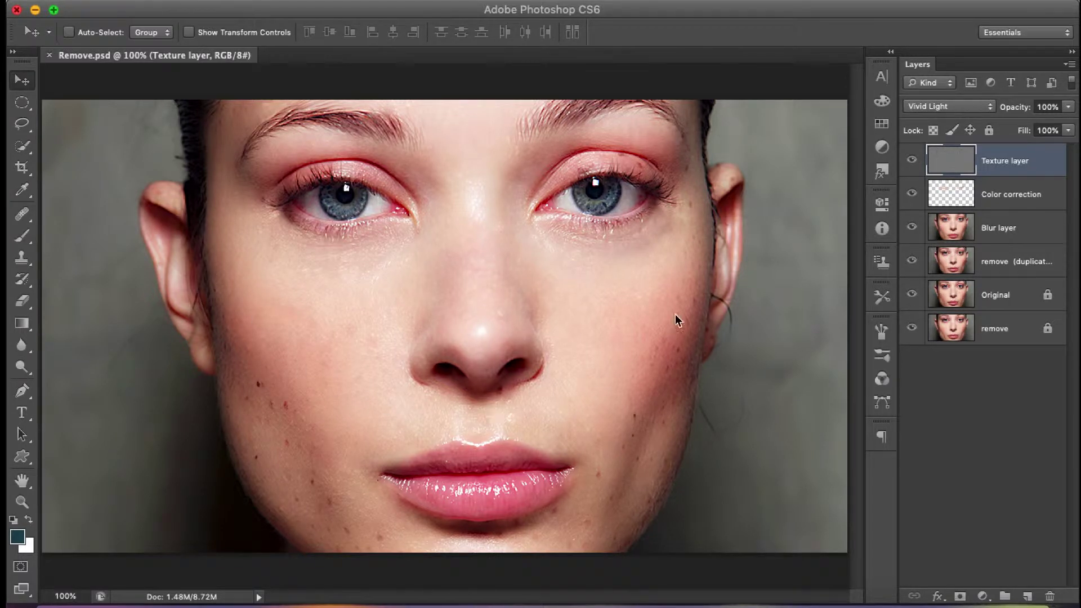
Step: Compare the retouched portrait with its original by toggling the visibility of the Blur, duplicate, Original and remove layers
left_click(912, 227)
left_click(912, 294)
left_click(912, 294)
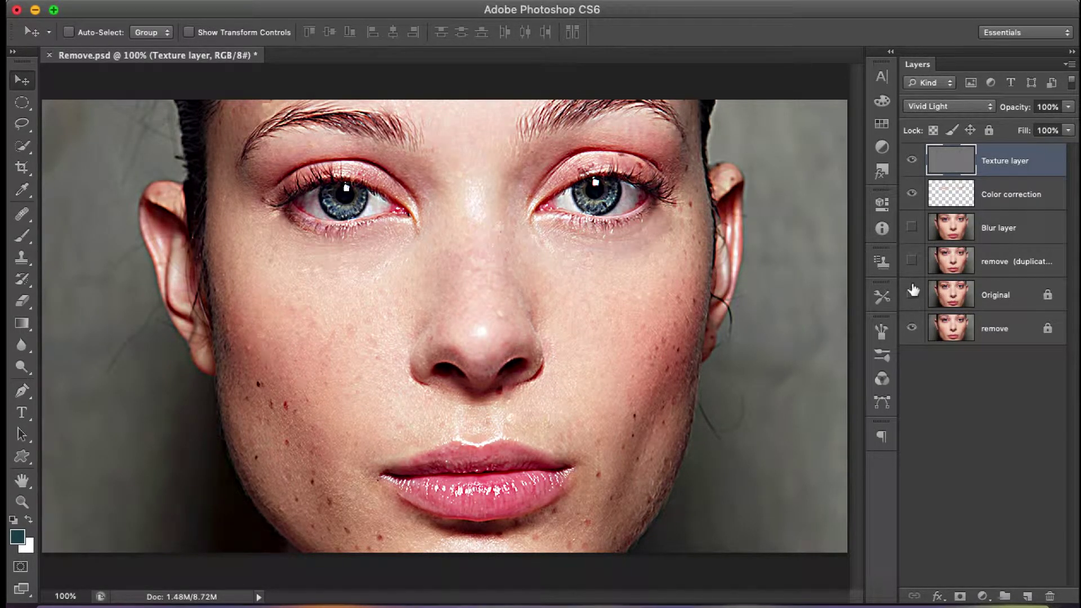
left_click(912, 324)
left_click(912, 295)
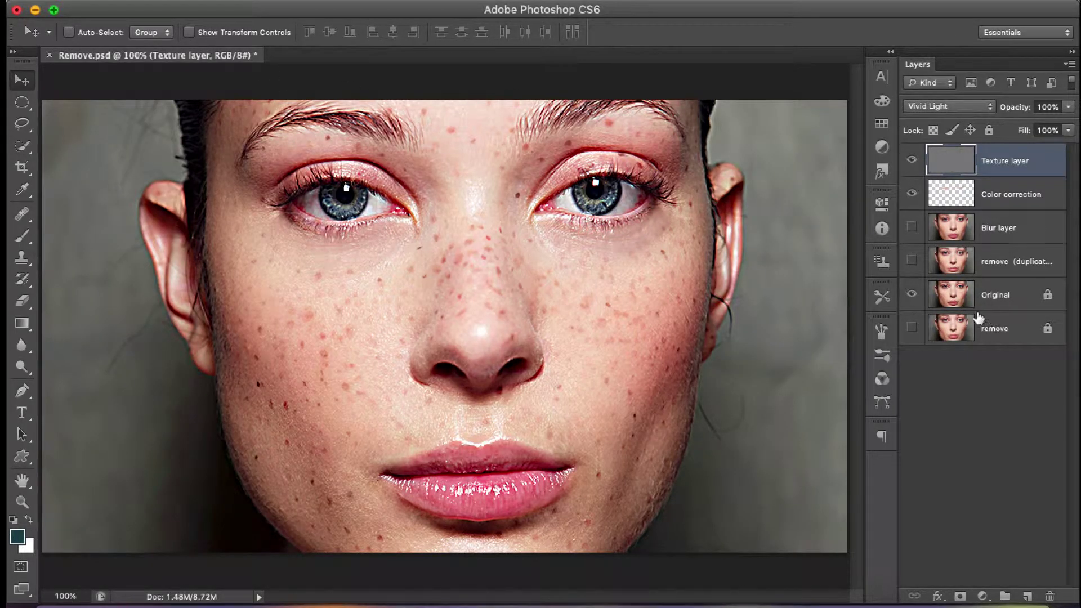
left_click(913, 262)
left_click(912, 227)
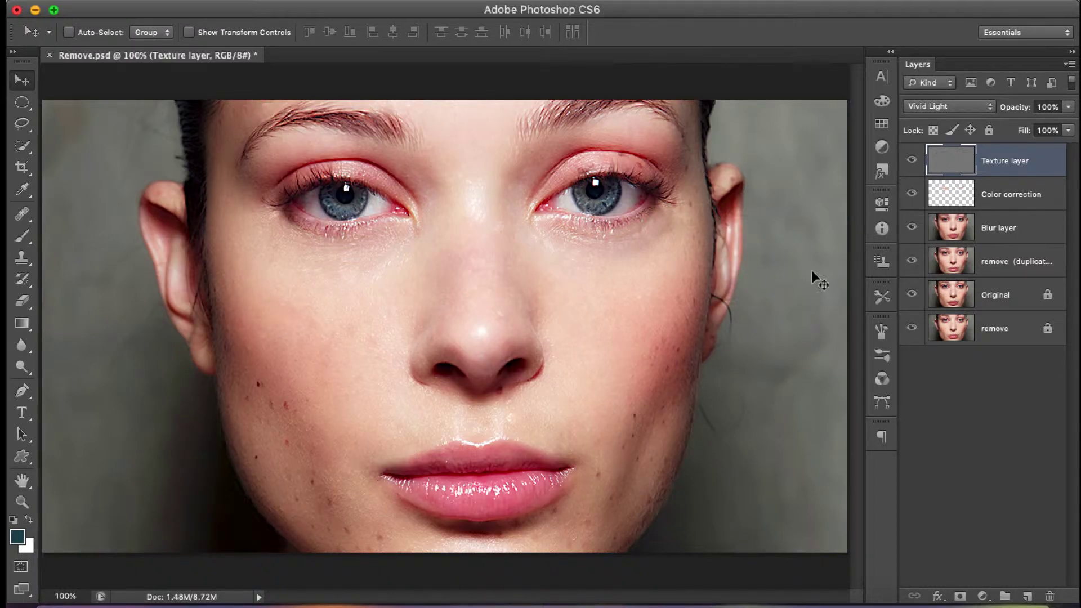
Step: Open the portrait file freckle-tattoos.jpg from the Graphic class material folder
left_click(141, 2)
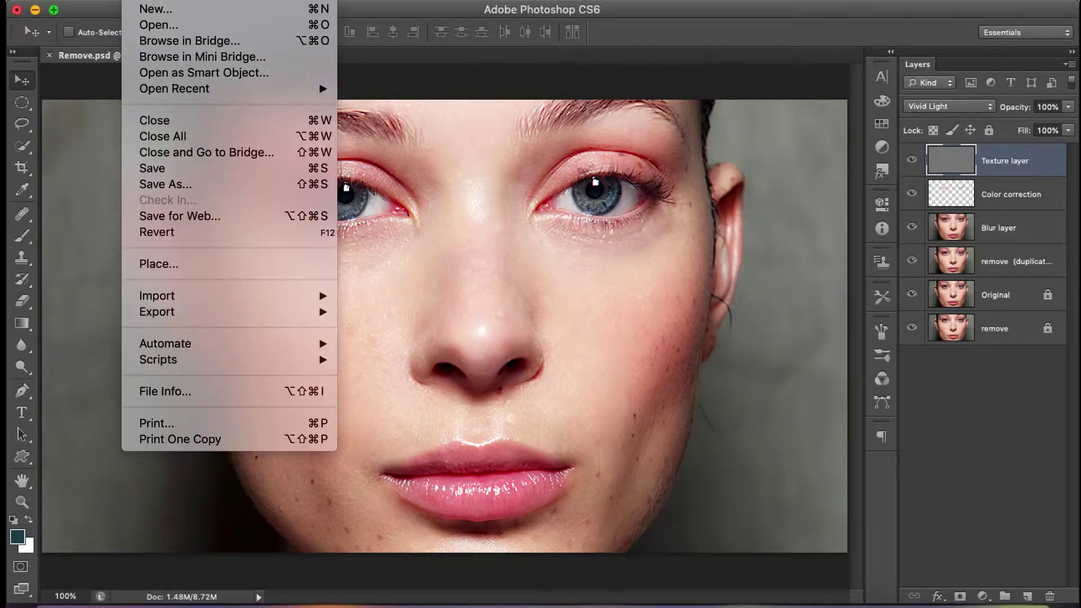
left_click(148, 25)
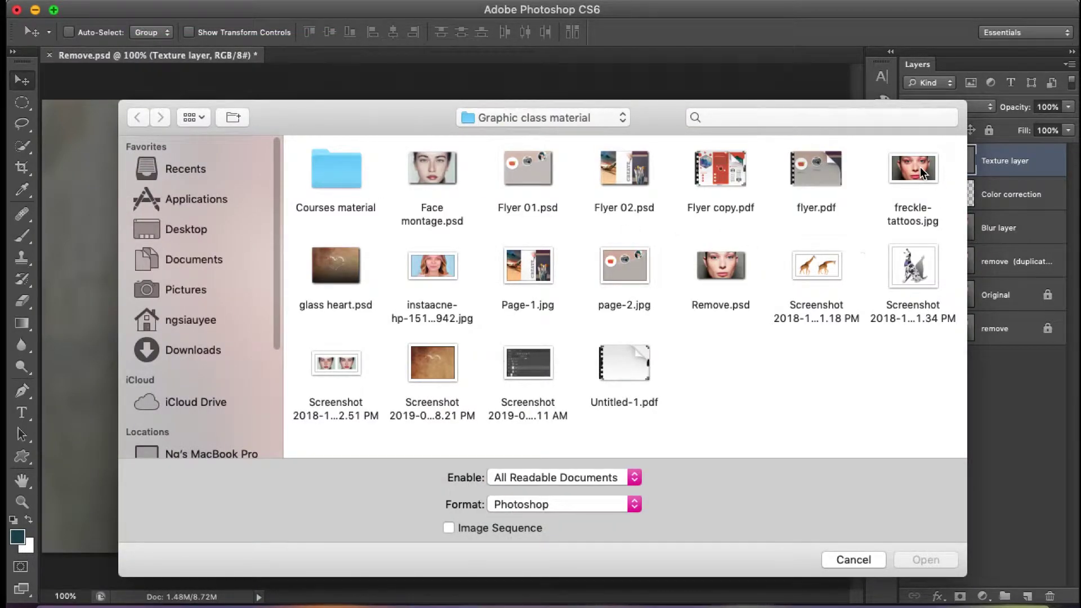
left_click(920, 167)
left_click(926, 560)
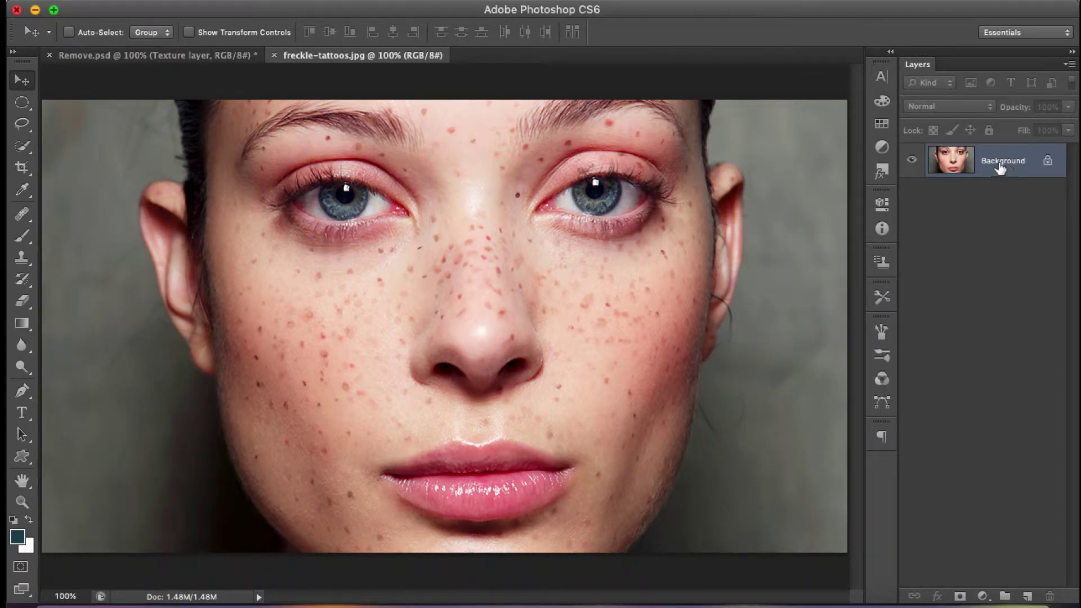
Step: Convert the locked Background into a regular layer named "original"
double_click(1048, 163)
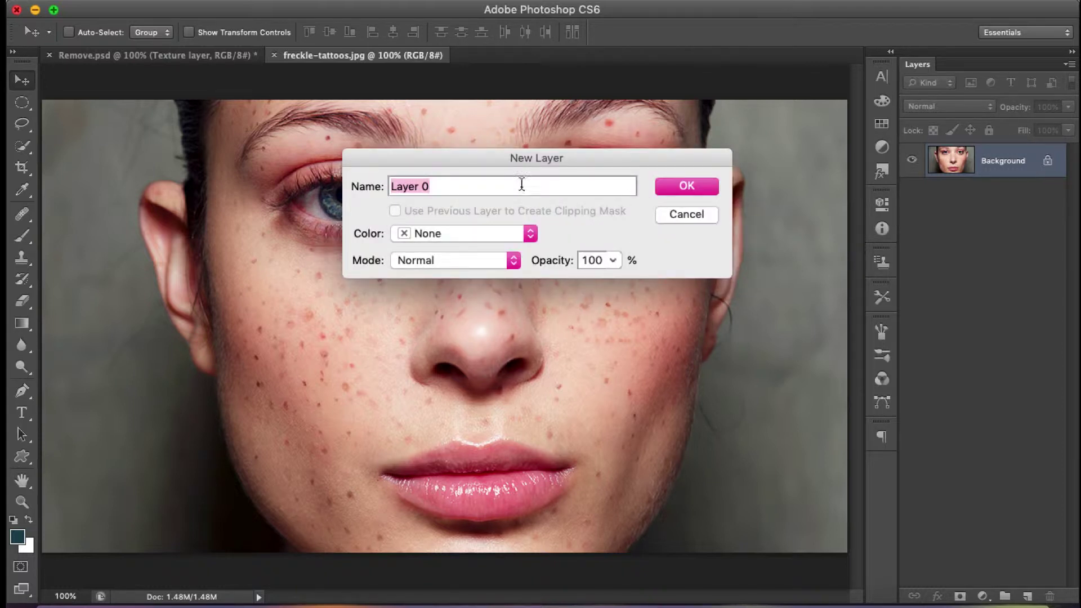
type("original")
left_click(709, 187)
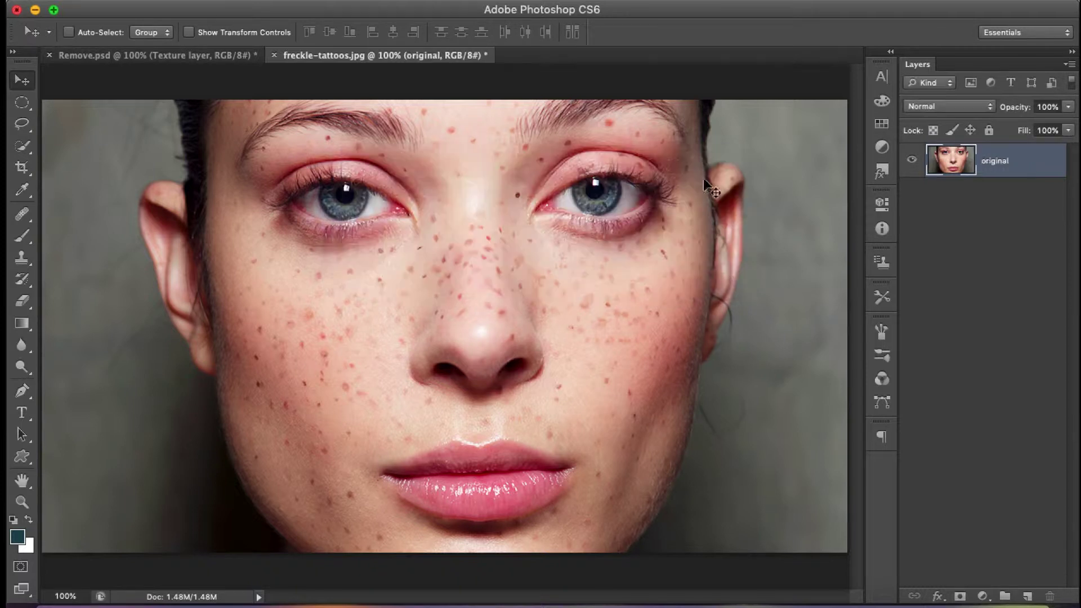
Step: Duplicate the original layer as "Remove layer" within the same document
right_click(1025, 165)
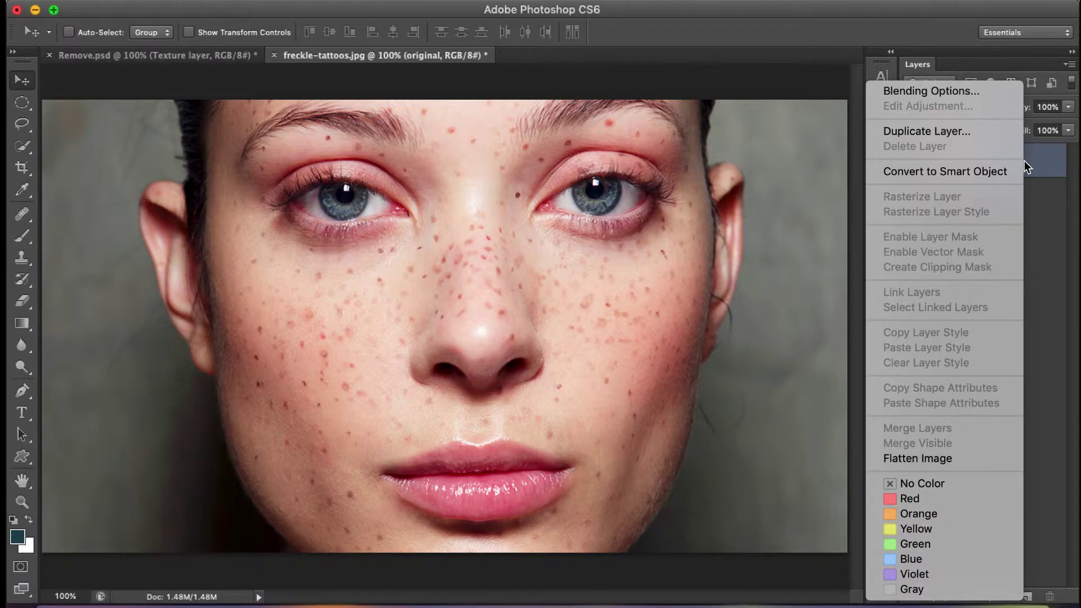
left_click(990, 128)
type("Remove layer")
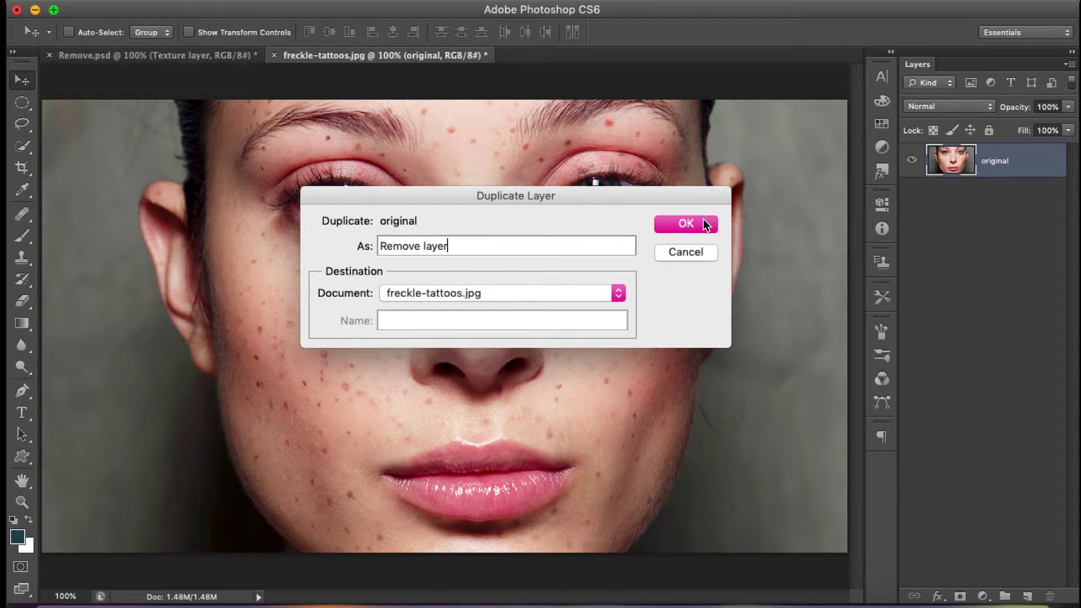
left_click(687, 223)
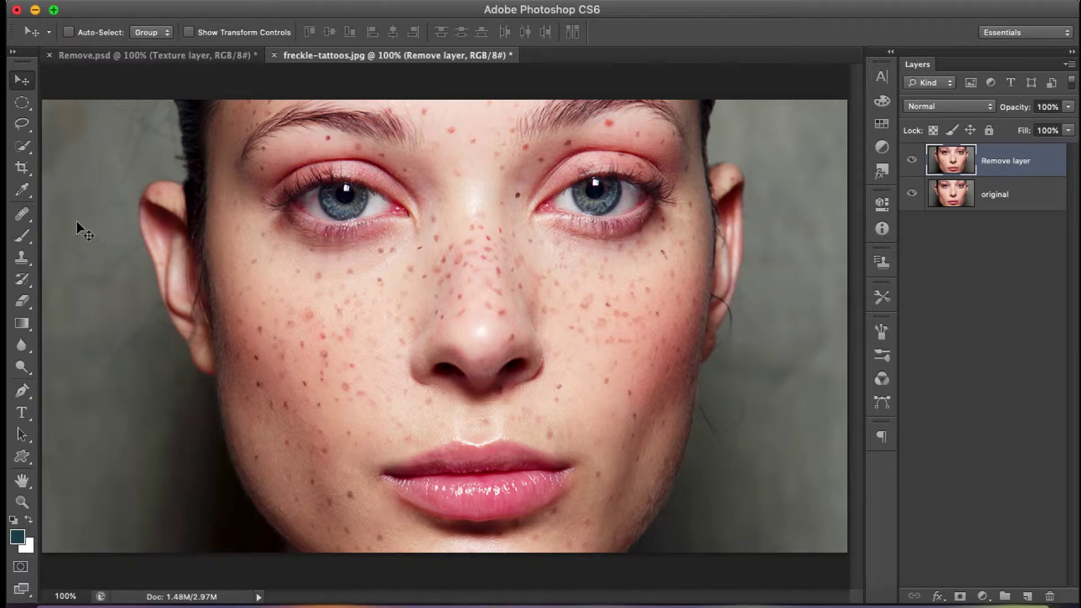
Step: Activate the Healing Brush Tool and review its brush size, hardness and spacing settings
left_click(30, 213)
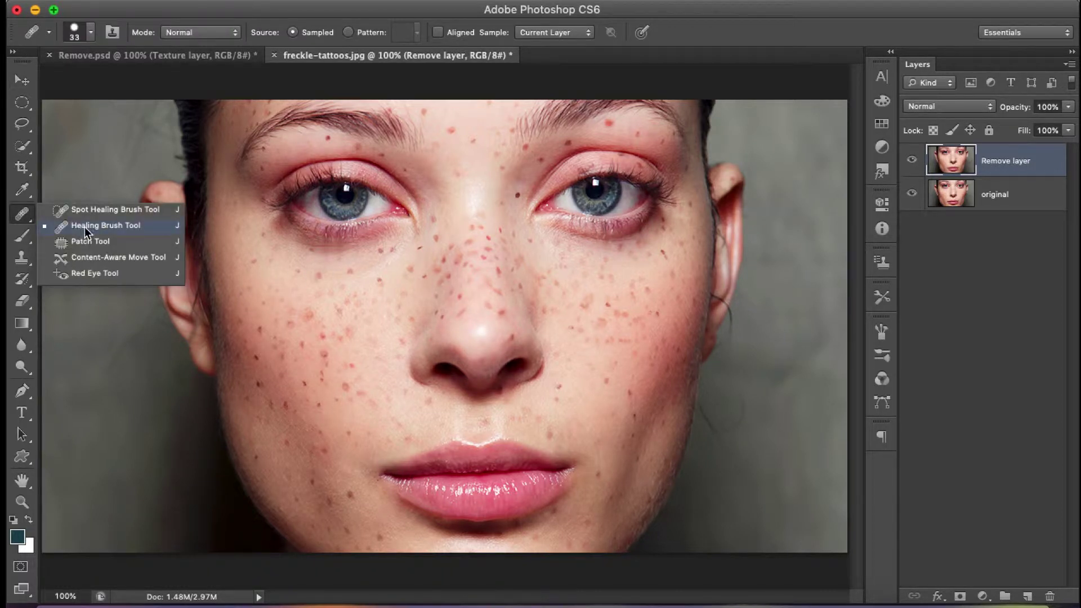
left_click(84, 231)
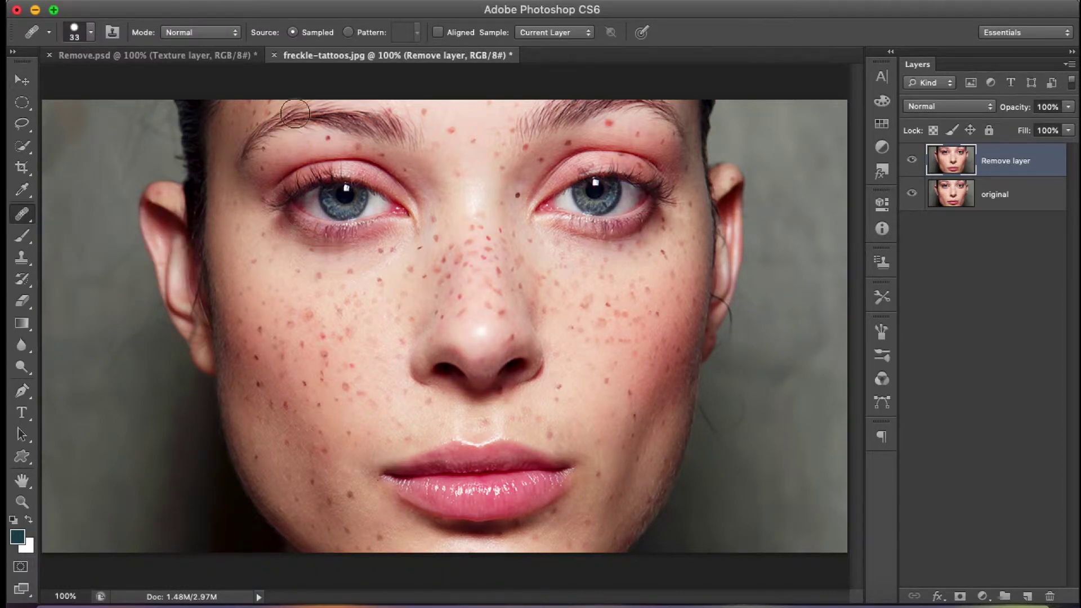
left_click(89, 35)
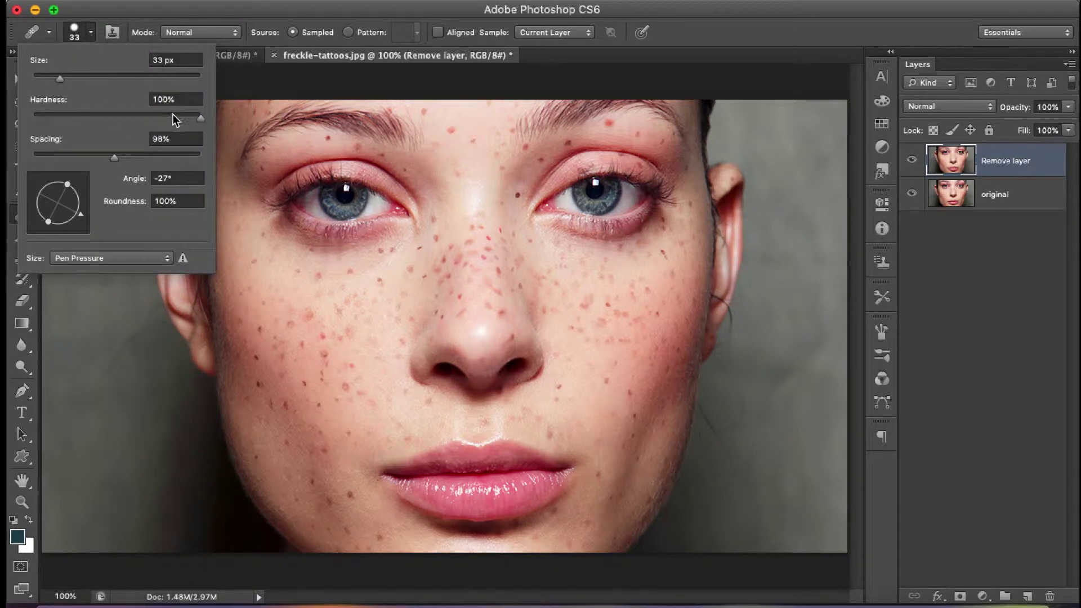
left_click(674, 38)
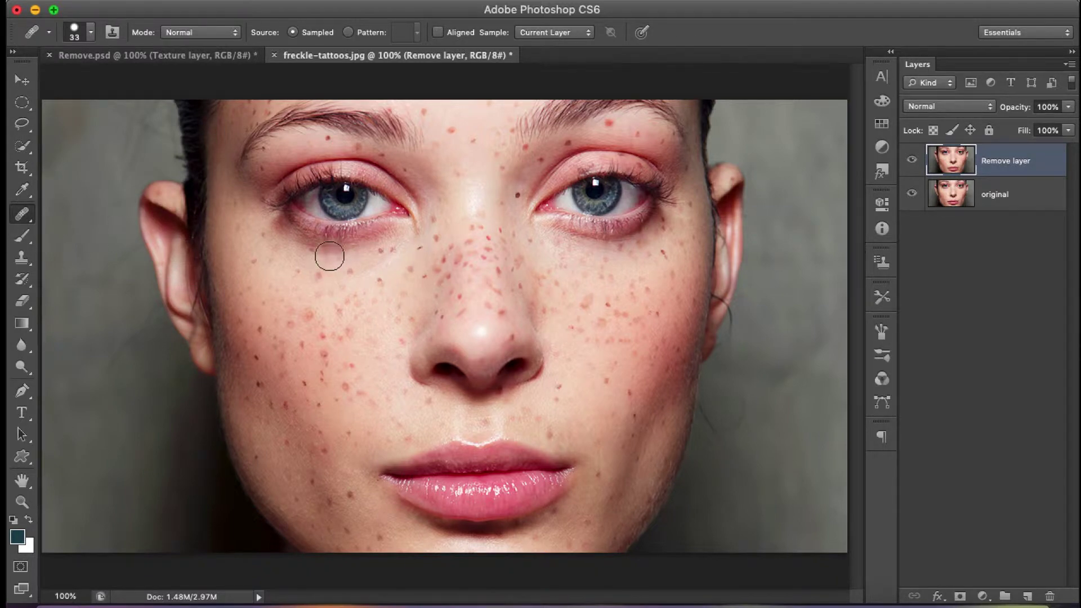
Step: Sample clean forehead skin and heal the first spots between the eyebrows and above the nose bridge
key("super+equal")
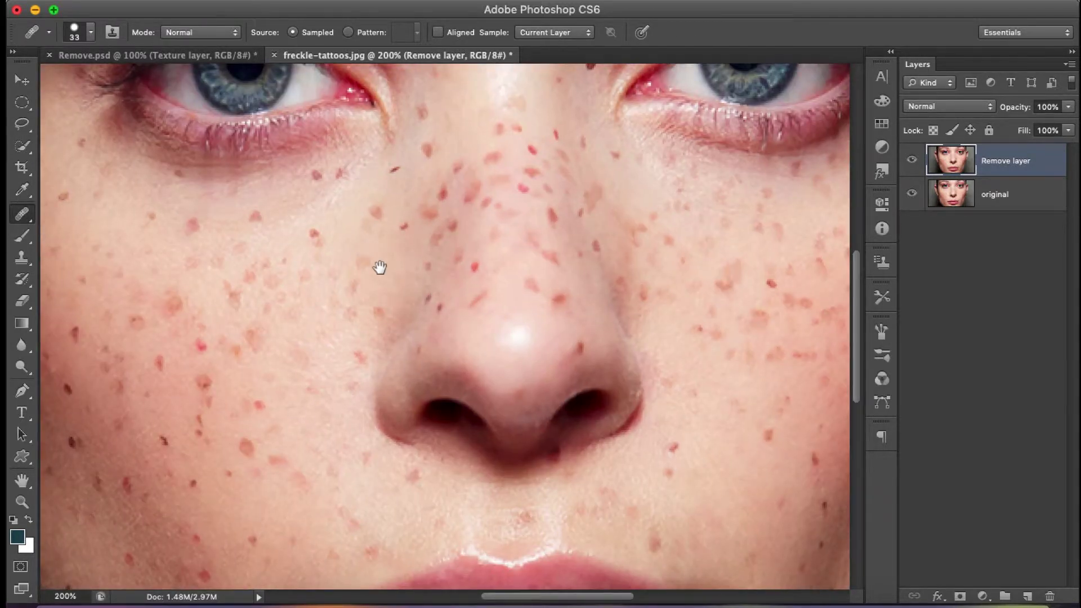
left_click_drag(379, 265, 566, 359)
left_click_drag(602, 257, 526, 406)
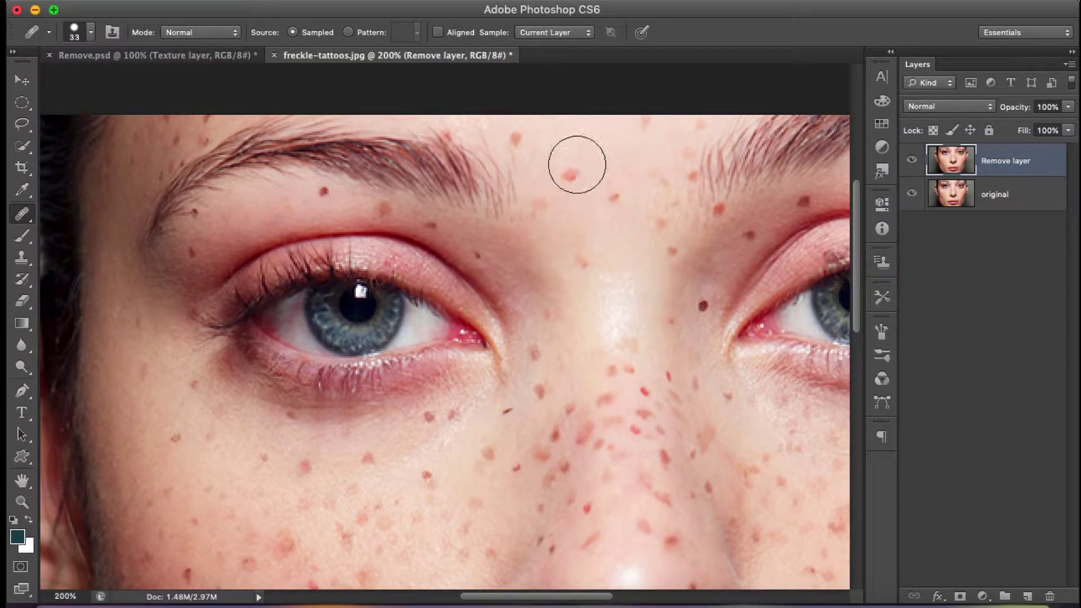
left_click(604, 140, "alt")
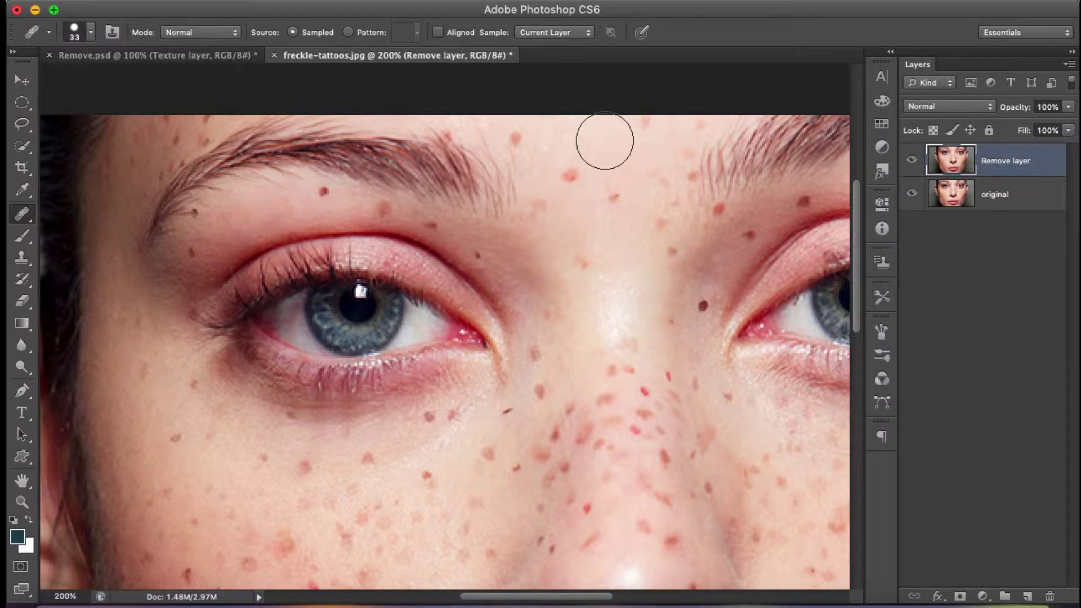
left_click(566, 171)
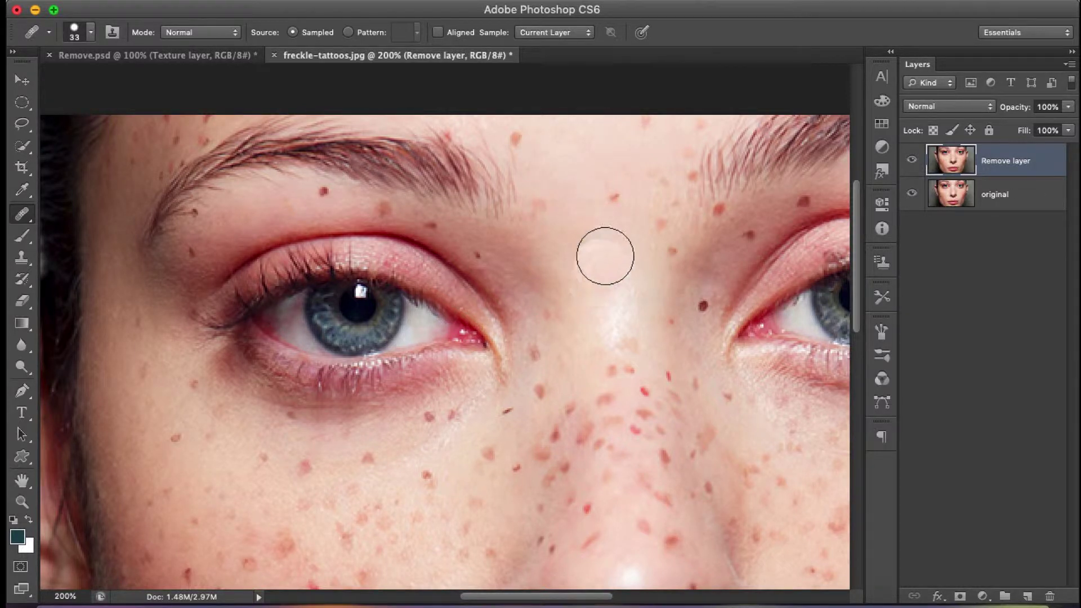
left_click(614, 198)
left_click(659, 179)
left_click(650, 122)
left_click(602, 293)
scroll(583, 307, "down", 8)
scroll(583, 307, "left", 3)
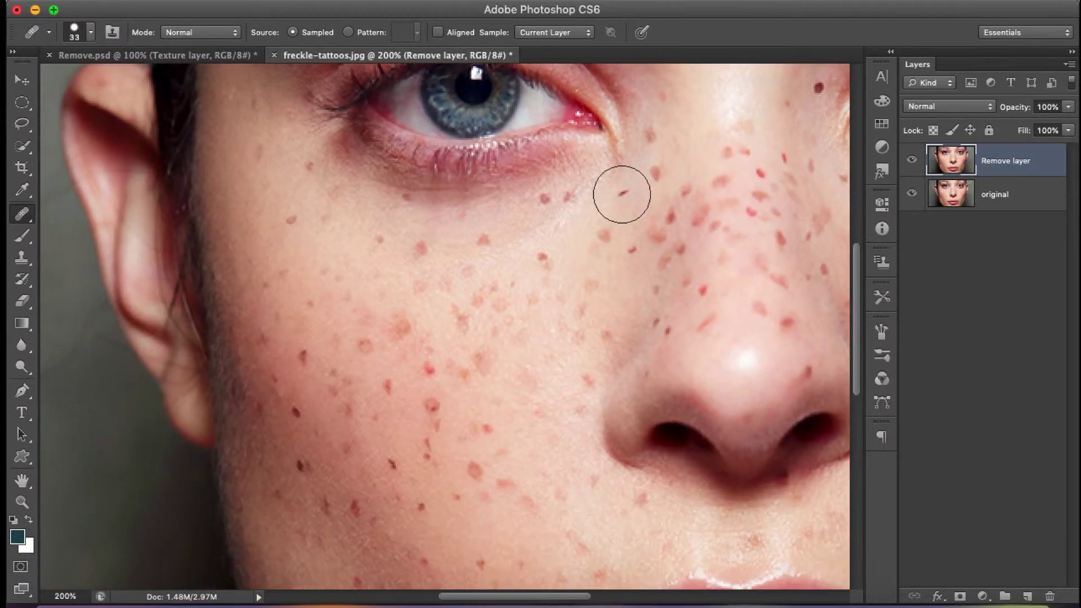
key("super+minus")
left_click(622, 194)
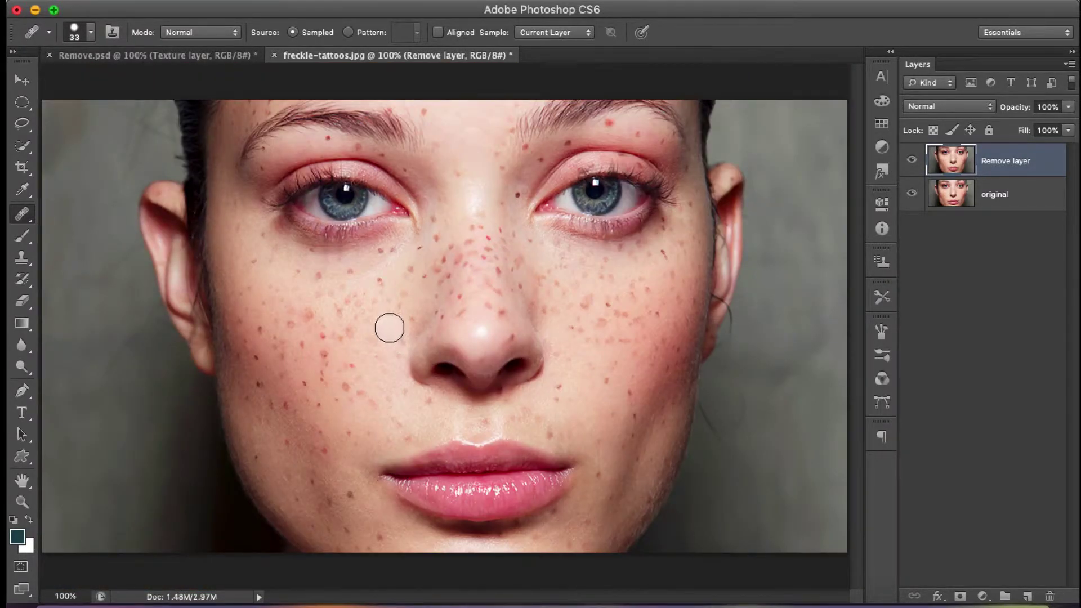
Step: Try healing the left-hand cheek in one long stroke using a sample from its outer edge, and undo it
left_click(226, 251, "alt")
mouse_move(229, 244)
left_mouse_down()
mouse_move(277, 304)
mouse_move(225, 302)
left_mouse_up()
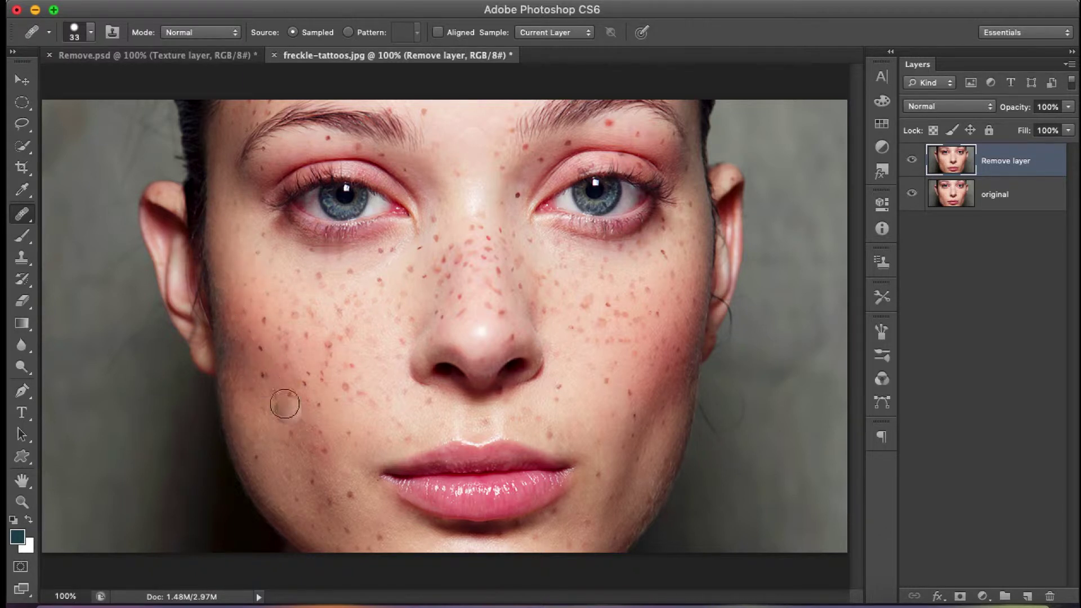
key("super+z")
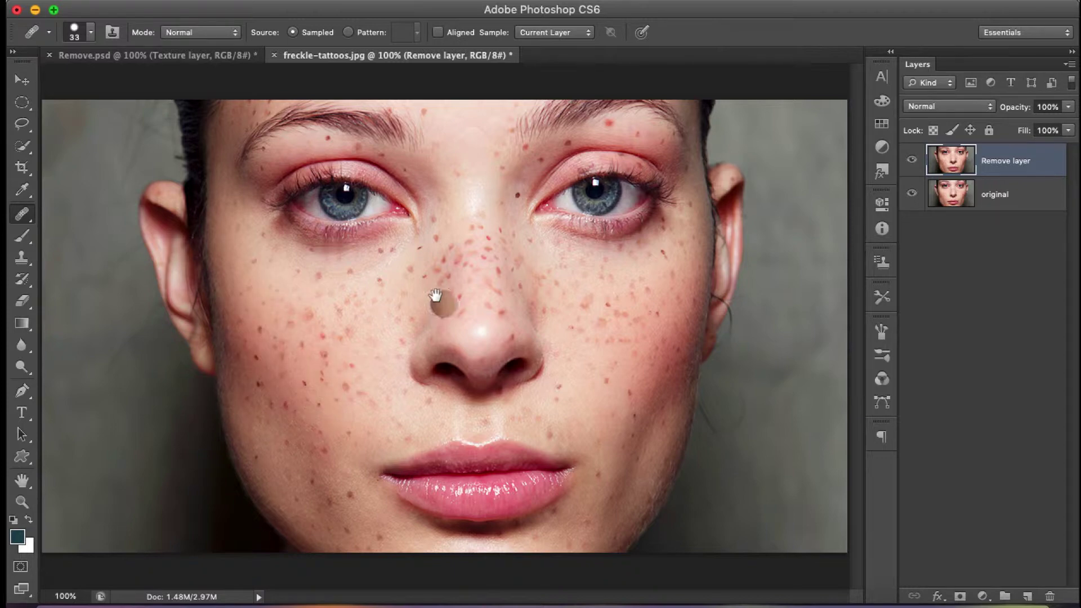
Step: Heal the remaining freckles between the eyebrows and at the top of the nose bridge, resampling nearby clear skin
key("ctrl+plus")
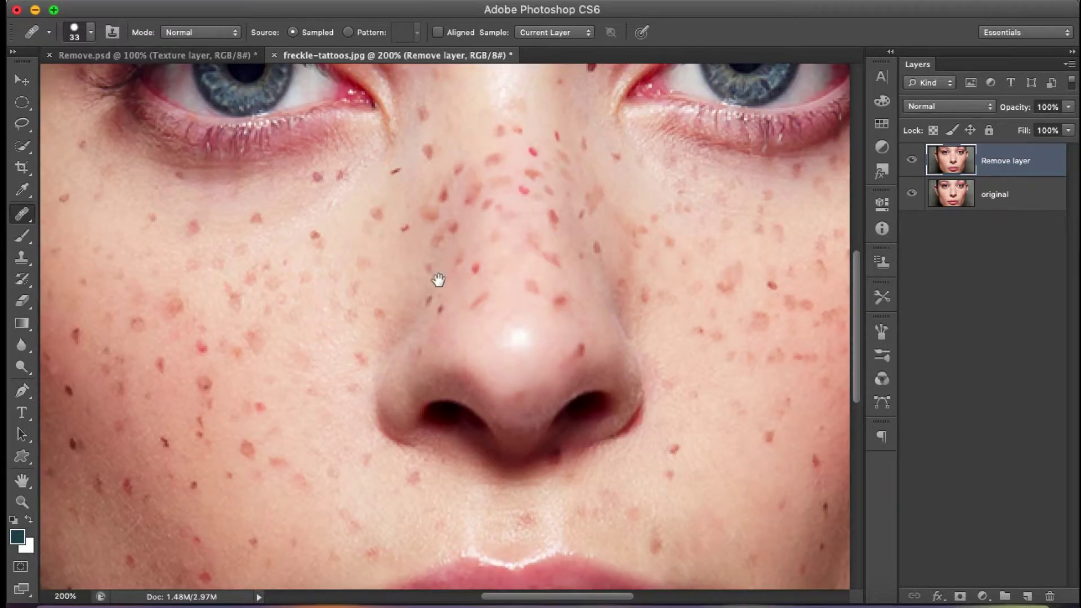
left_click_drag(438, 280, 458, 471)
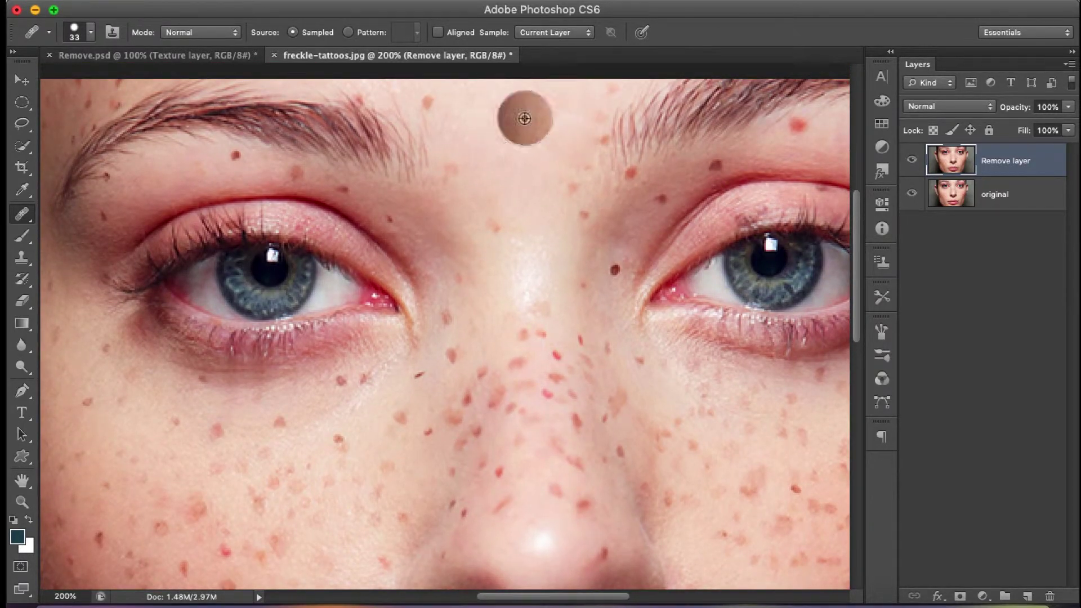
left_click(431, 97)
left_click(528, 135)
left_click(559, 179)
left_click(525, 126, "alt")
left_click(582, 125)
left_click(541, 106, "alt")
left_click(617, 75)
left_click(519, 171)
left_click(507, 153, "alt")
left_click(502, 235)
left_click(532, 337)
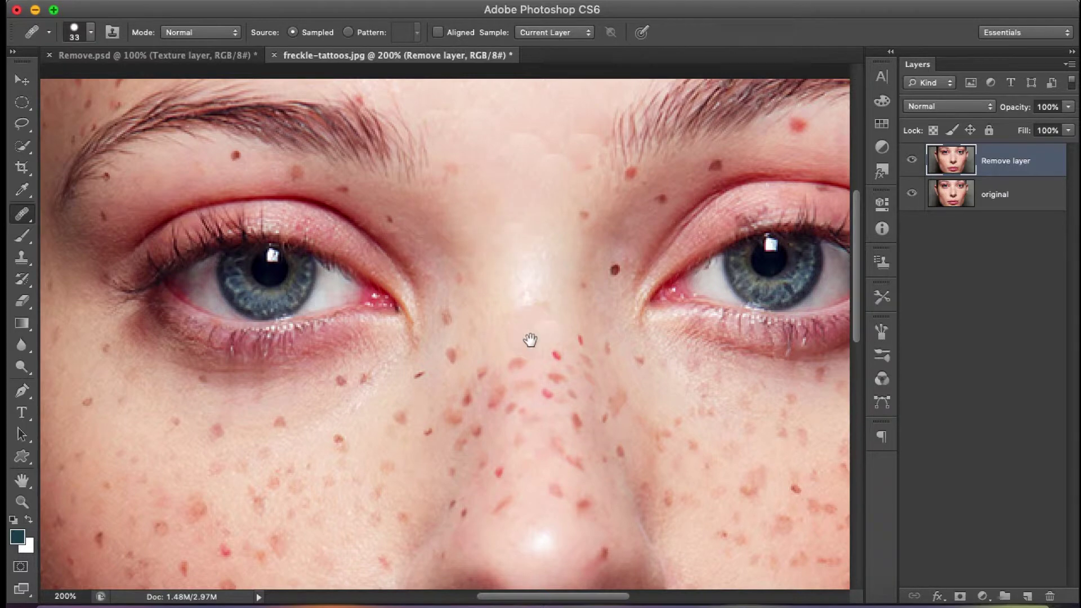
Step: Heal the spots on the outer part of the left-hand cheek, just below the eye's outer corner
left_click_drag(530, 340, 596, 165)
left_click(263, 248)
left_click(116, 205, "alt")
left_click(141, 222)
left_click(125, 196, "alt")
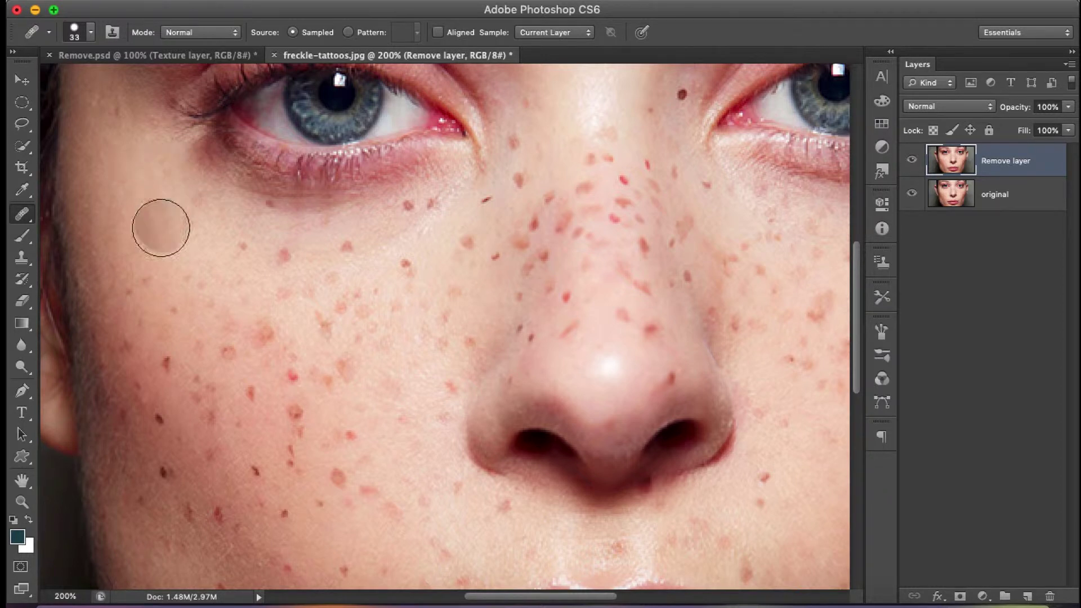
left_click(149, 231)
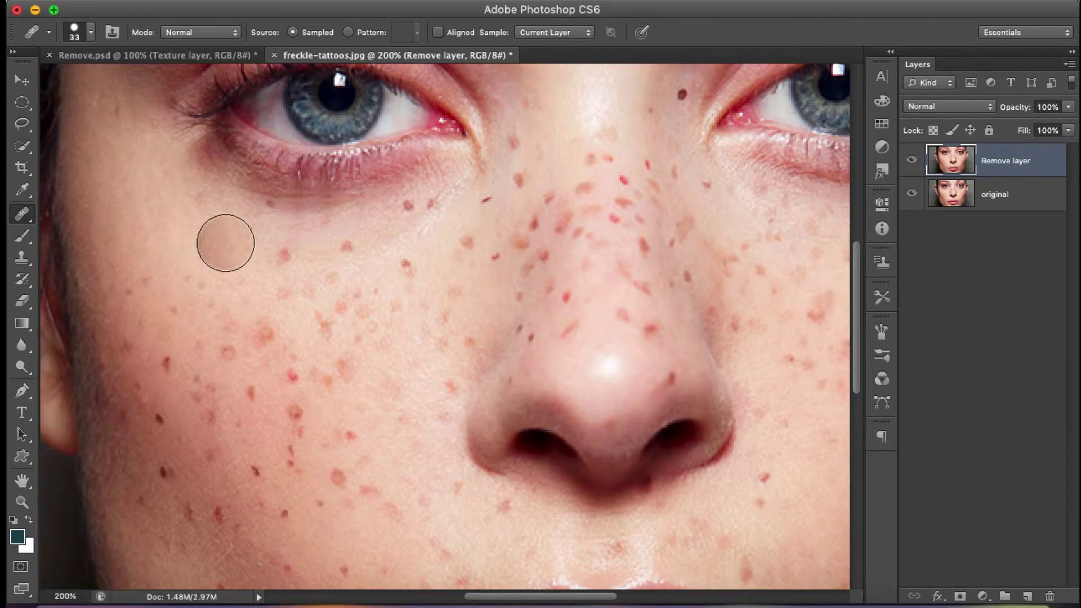
left_click(279, 299)
left_click(215, 247, "alt")
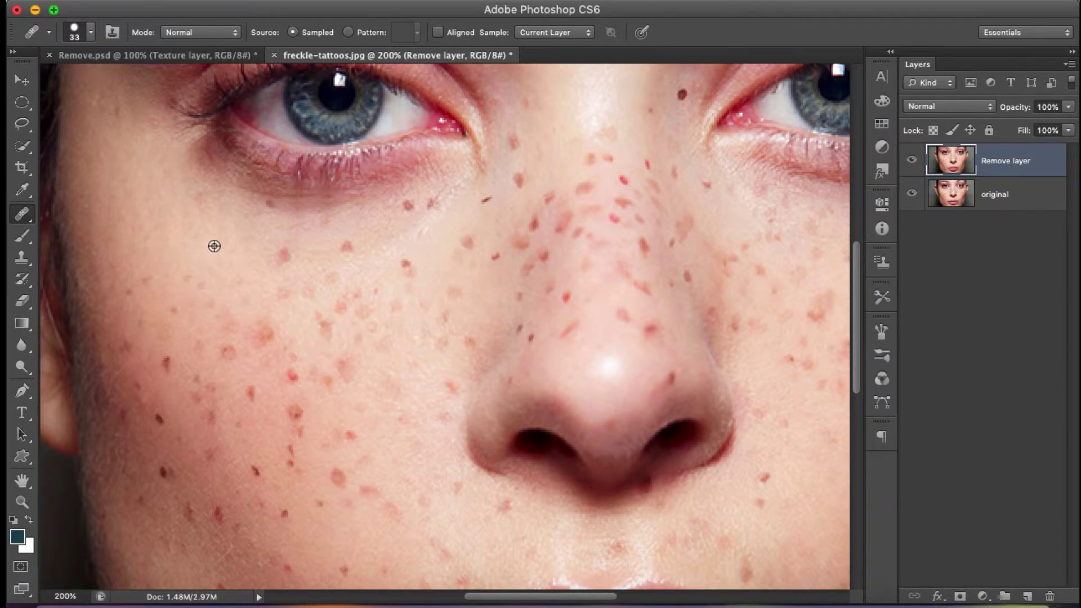
Step: Heal the freckles beneath the left-hand eye across to the side of the nose, resampling adjacent clear skin
left_click(296, 254)
left_click(230, 222, "alt")
left_click(266, 222)
left_click(230, 255)
left_click(343, 250)
left_click(419, 206)
left_click(332, 246, "alt")
left_click(511, 155)
left_click(404, 217, "alt")
left_click(471, 205)
left_click(515, 181)
left_click(399, 233, "alt")
left_click(458, 230)
left_click(540, 205)
left_click(453, 226, "alt")
left_click(506, 252)
left_click(448, 241, "alt")
Step: Heal the row of freckles across the upper left-hand cheek, from beside the nose out to the face's edge
left_click(403, 265)
left_click(483, 246, "alt")
left_click(453, 292)
left_click(419, 272, "alt")
left_click(355, 302)
left_click(278, 257, "alt")
left_click(290, 290)
left_click(195, 288)
left_click(128, 268)
Step: Heal the freckles on the outer middle of the left-hand cheek with samples from the clear skin above them
left_click(102, 246, "alt")
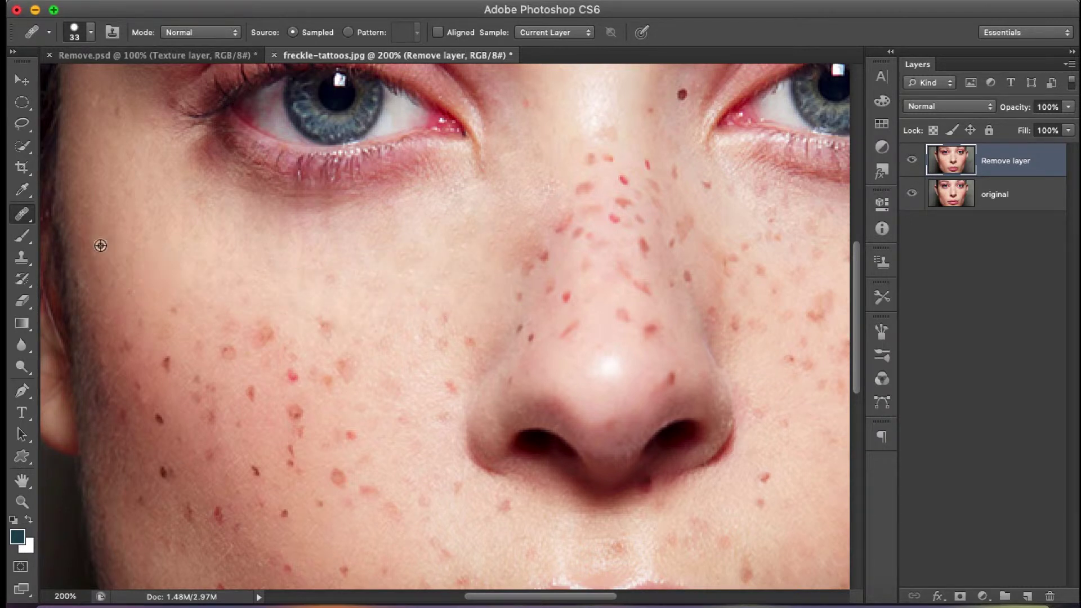
left_click(176, 309)
left_click(127, 344)
left_click(173, 362)
left_click(191, 305, "alt")
left_click(171, 313)
left_click(215, 348)
Step: Heal the freckles across the centre of the left-hand cheek and toward the nostril, resampling nearby clear skin
left_click(205, 289, "alt")
left_click(245, 315)
left_click(327, 319)
left_click(337, 359)
left_click(292, 371)
left_click(232, 351, "alt")
left_click(252, 388)
left_click(295, 413)
left_click(348, 434)
left_click(361, 348, "alt")
left_click(428, 335)
Step: Heal the remaining red and dark spots on the middle and outer left-hand cheek at full-face view
key("super+minus")
left_click(364, 352, "alt")
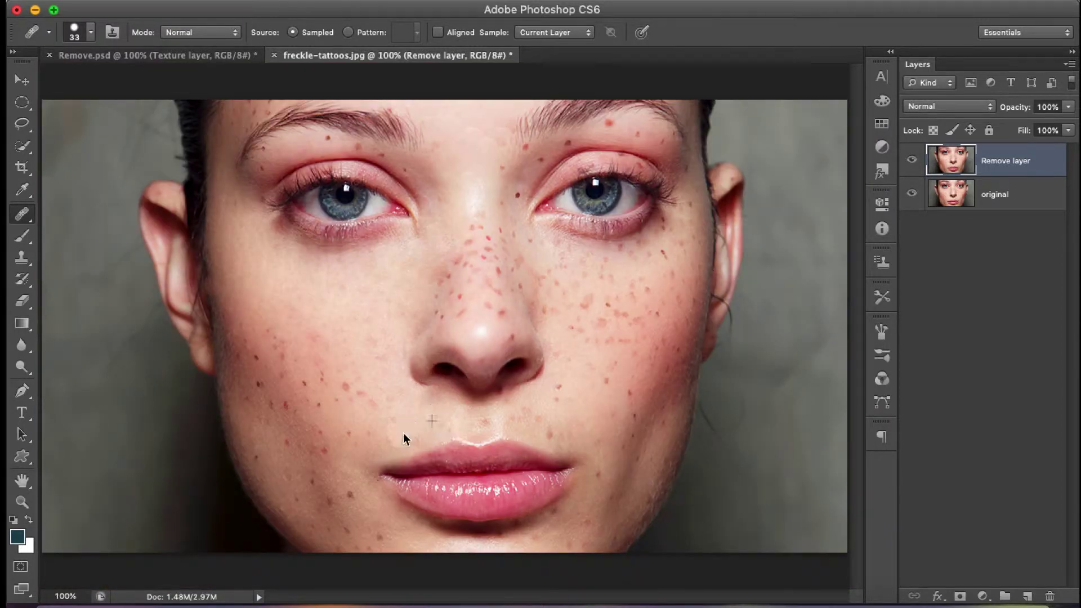
left_click(345, 387)
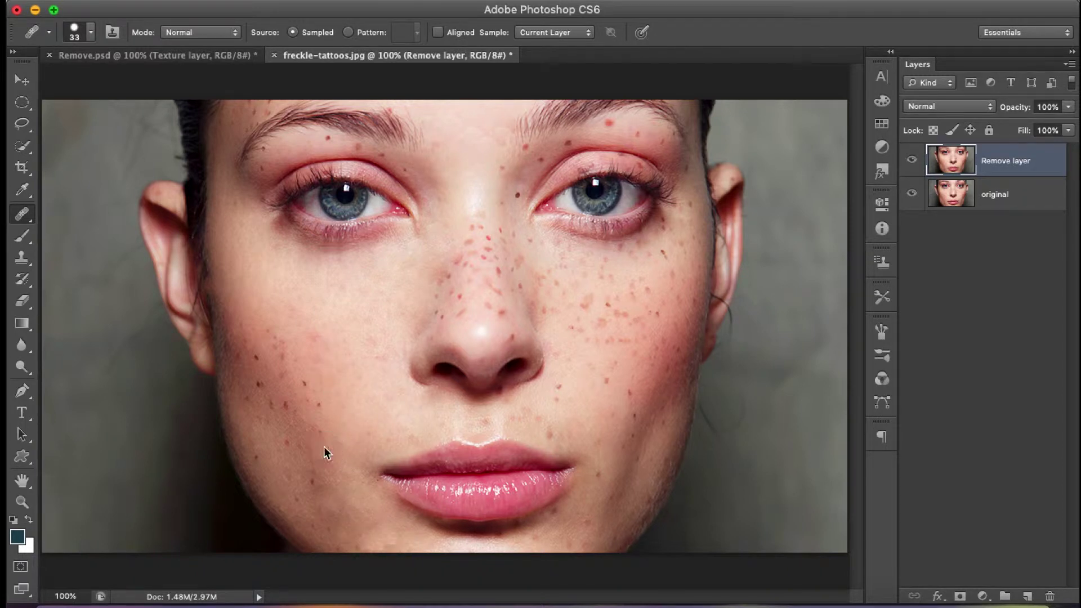
left_click(305, 384)
left_click(277, 336)
left_click(254, 323, "alt")
left_click(244, 318)
left_click(272, 349, "alt")
left_click(255, 378)
Step: Heal the dark spots on the lower left-hand cheek and along the jaw, resampling clear skin beside them
left_click(286, 380, "alt")
left_click(277, 408)
left_click(294, 423, "alt")
left_click(286, 445)
left_click(276, 461, "alt")
left_click(261, 458)
left_click(302, 490)
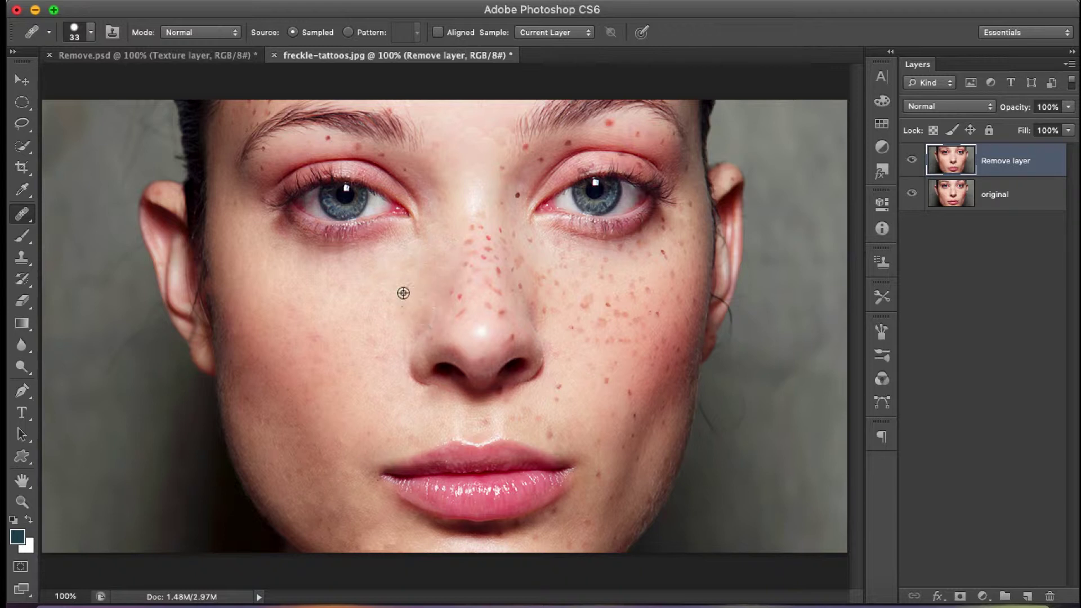
Step: Heal the freckles on the left-hand side of the nose, from above the nostril up to the bridge
left_click(439, 294, "alt")
left_click(454, 295)
left_click(468, 276)
left_click(446, 249, "alt")
left_click(458, 231)
left_click(453, 228, "alt")
Step: Heal the dark spots above and beside the left-hand eye from sampled clear skin, reducing the brush size to 20
left_click(434, 170, "alt")
key("bracketleft")
key("bracketleft")
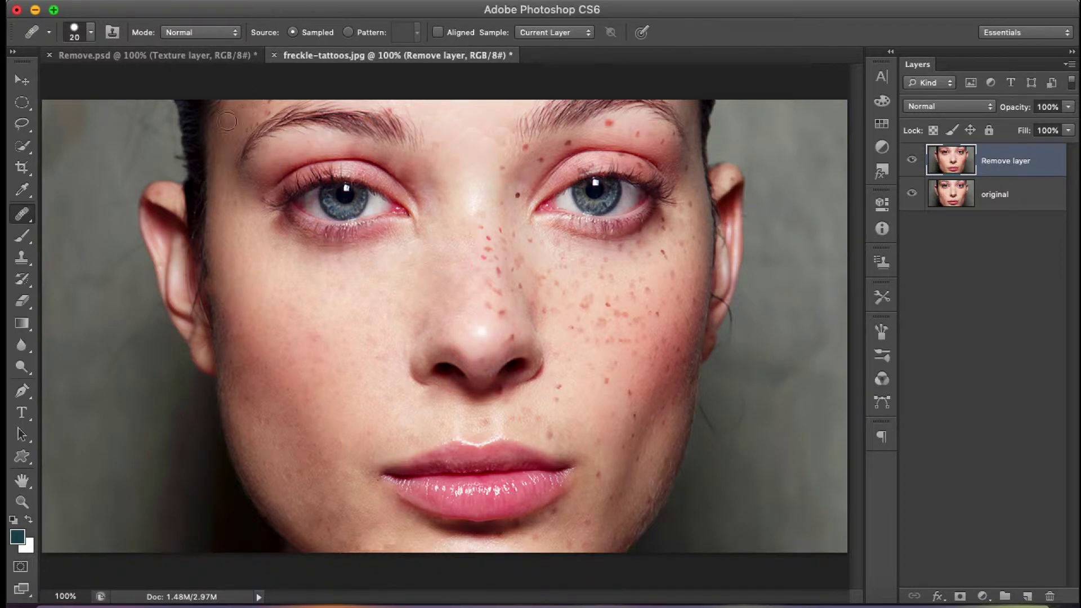
Step: Heal the spots on the temple beside the outer end of the left-hand eyebrow, resampling clear skin nearby
key("super+plus")
key("super+plus")
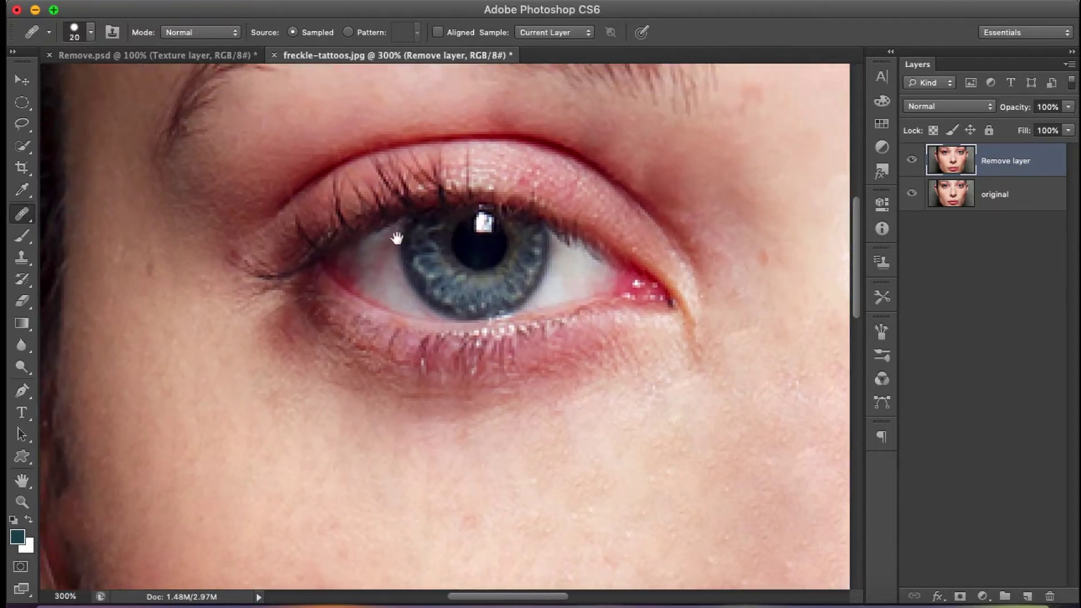
left_click_drag(272, 113, 417, 319)
left_click(281, 267, "alt")
left_click(308, 229)
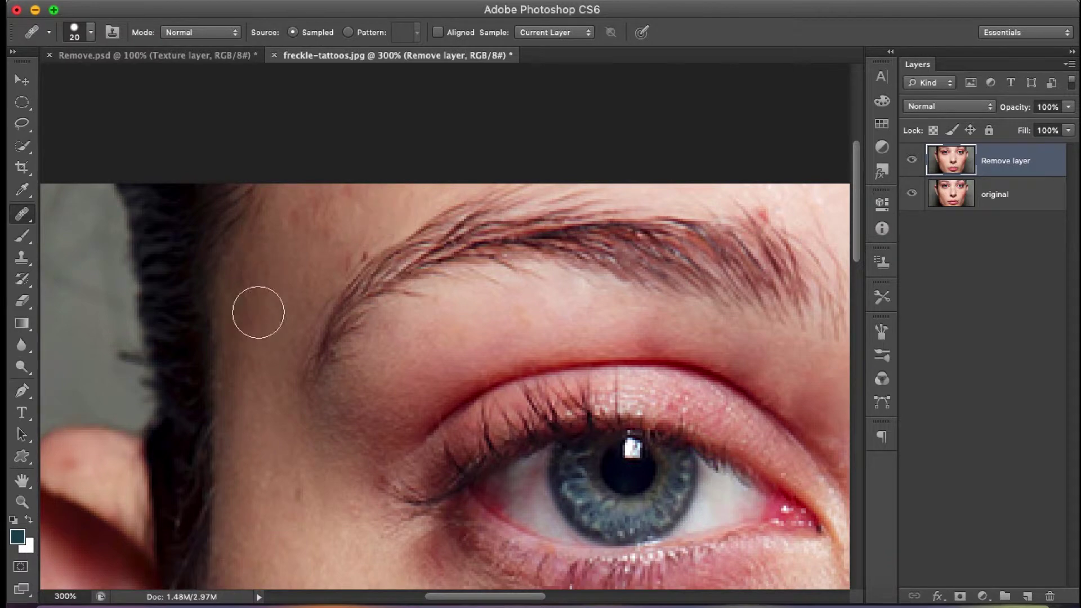
scroll(512, 319, "right", 5)
scroll(512, 318, "down", 2)
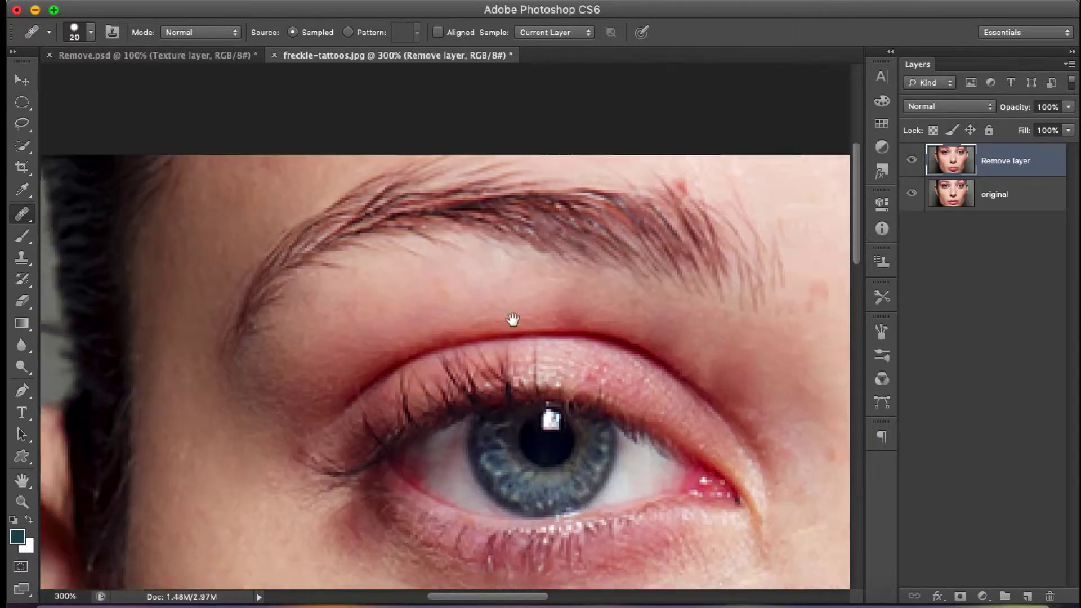
scroll(797, 424, "down", 2)
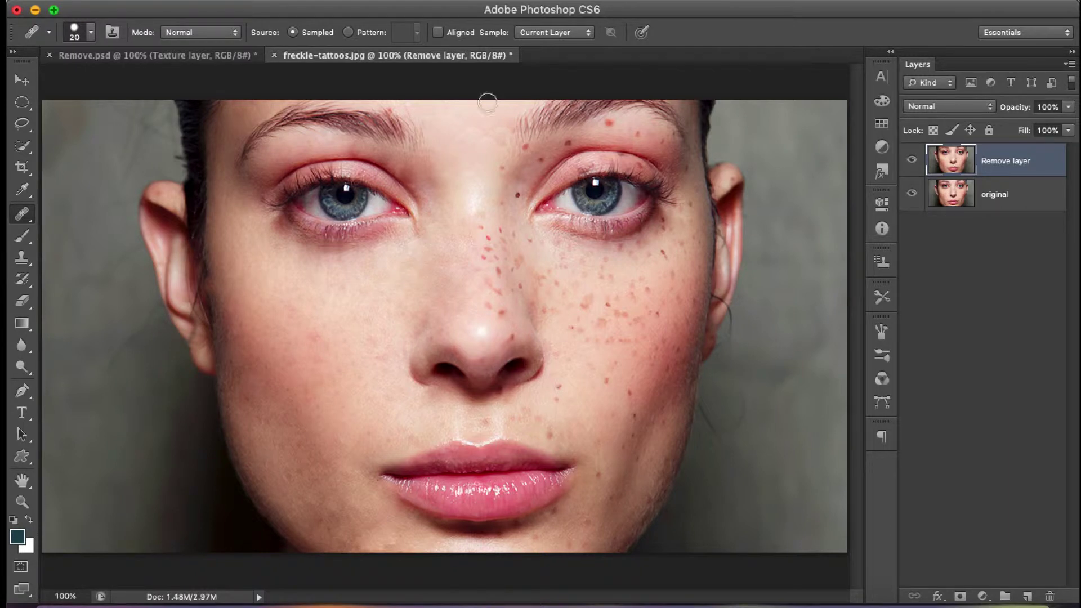
Step: Compare the retouched Remove layer with the original by switching its visibility off and on
left_click(912, 162)
left_click(912, 162)
left_click(912, 162)
left_click(912, 162)
left_click(913, 162)
left_click(913, 162)
Step: Duplicate the Remove layer within freckle-tattoos.jpg and name the copy "Texture layer"
right_click(1023, 163)
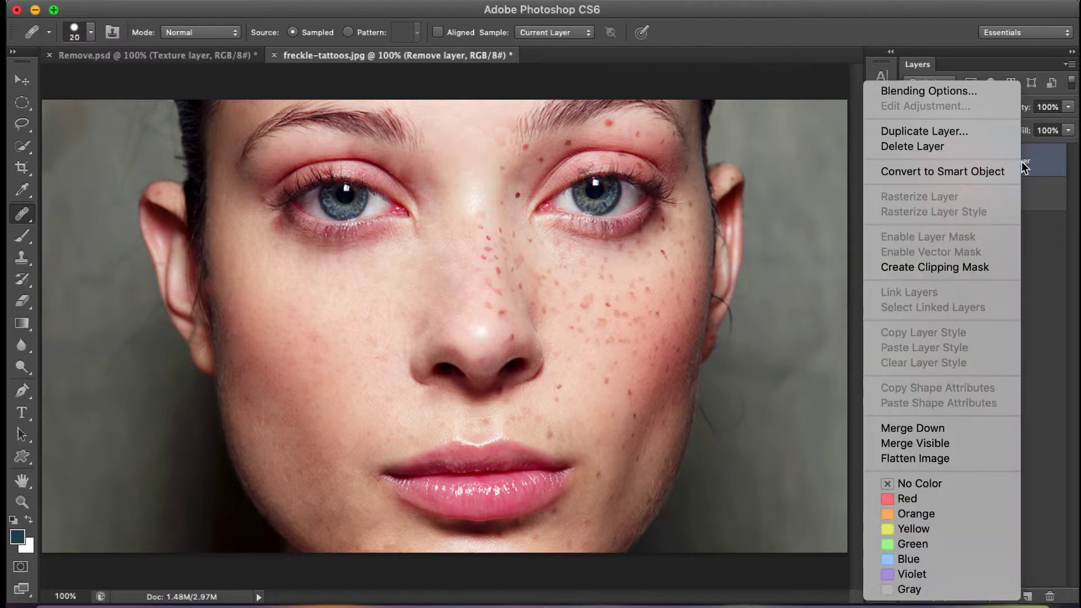
left_click(983, 129)
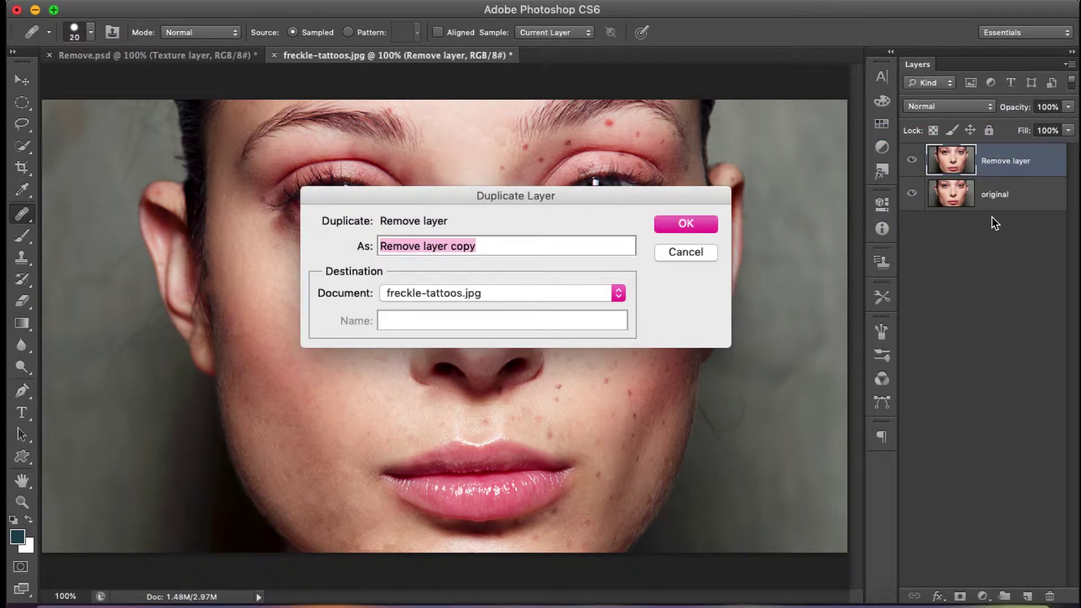
type("Texture layer")
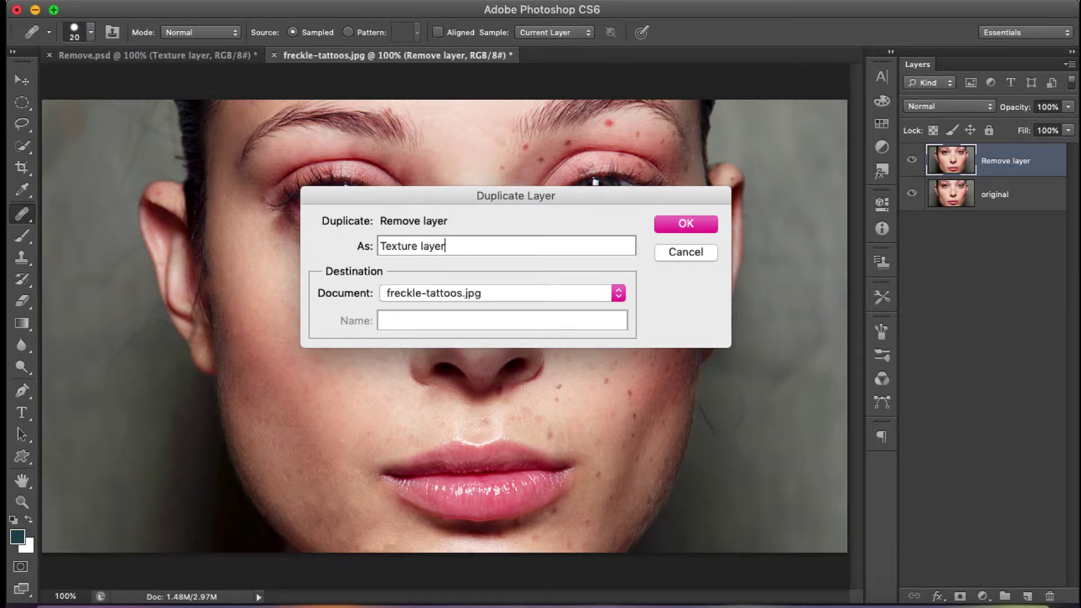
key("Return")
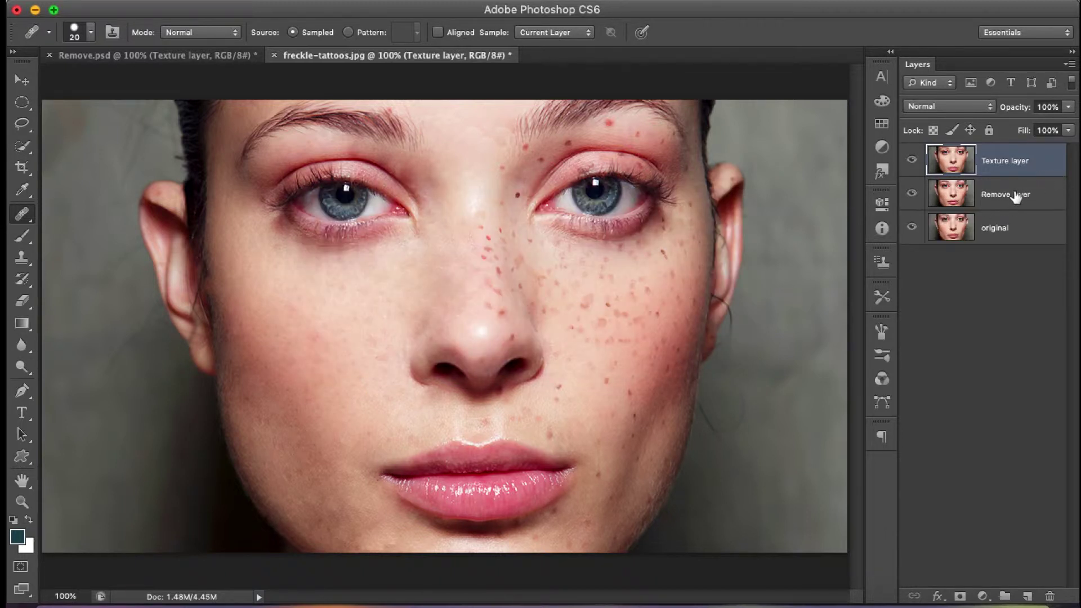
Step: Duplicate the Remove layer again and name this copy "Blur layer"
left_click(1008, 197)
right_click(1008, 195)
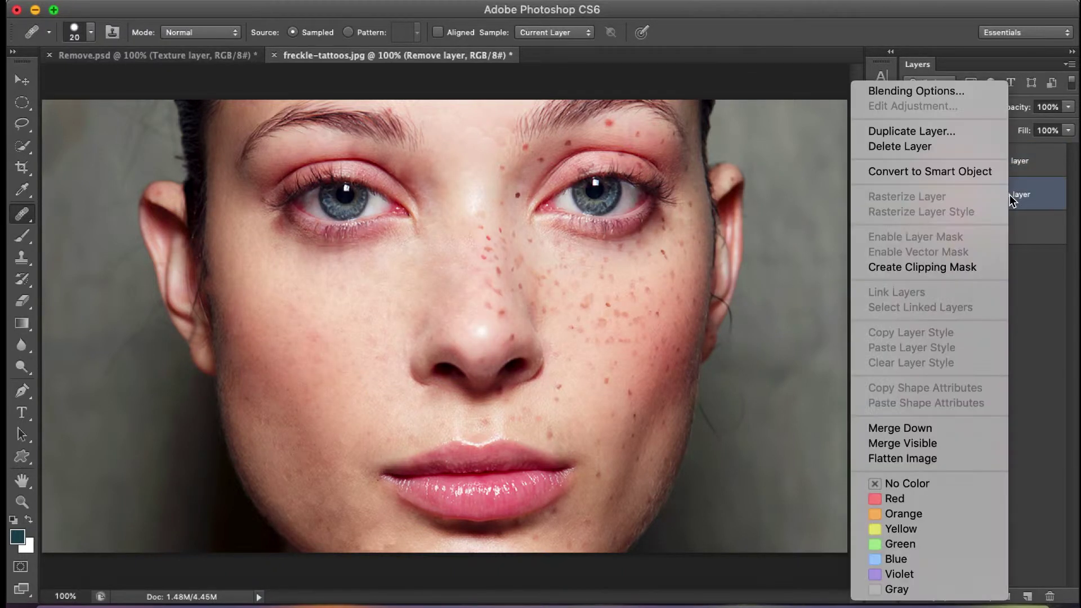
left_click(974, 135)
type("Blur layer")
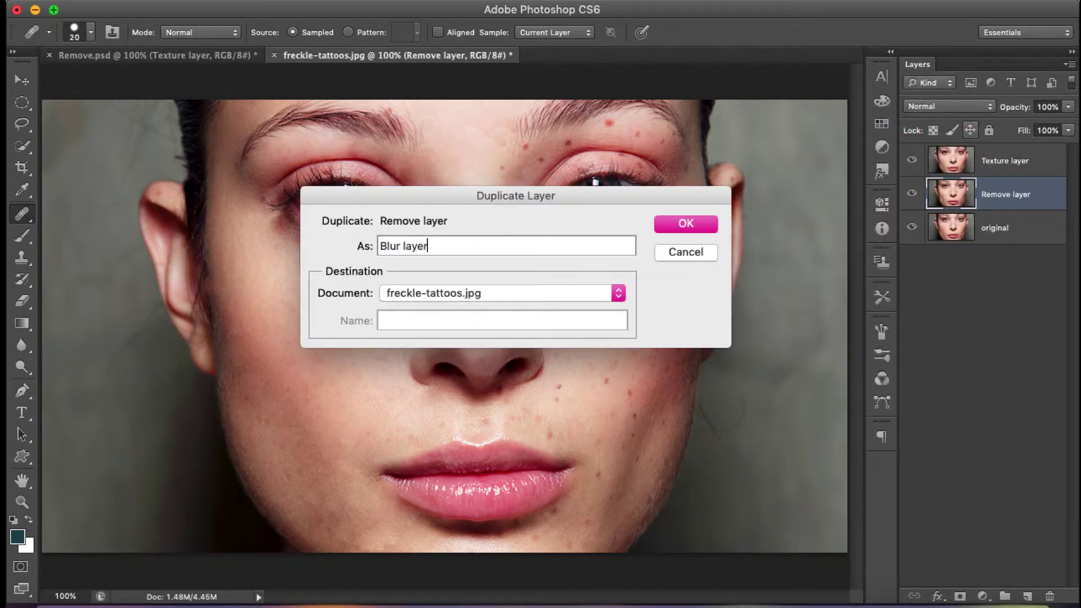
left_click(697, 224)
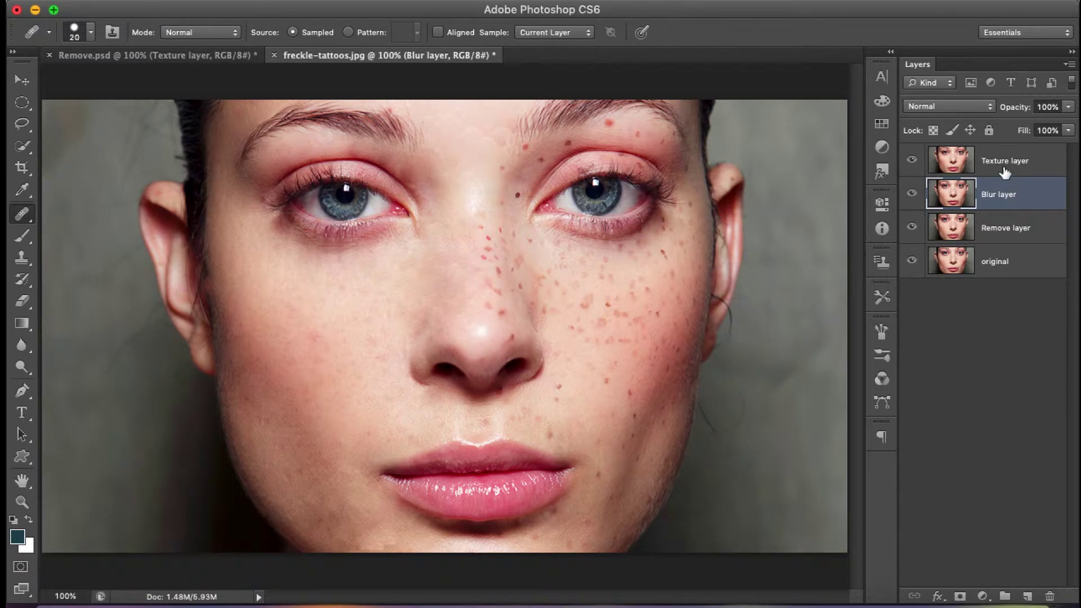
Step: Hide the Texture layer and open the Gaussian Blur filter for the Blur layer
left_click(999, 166)
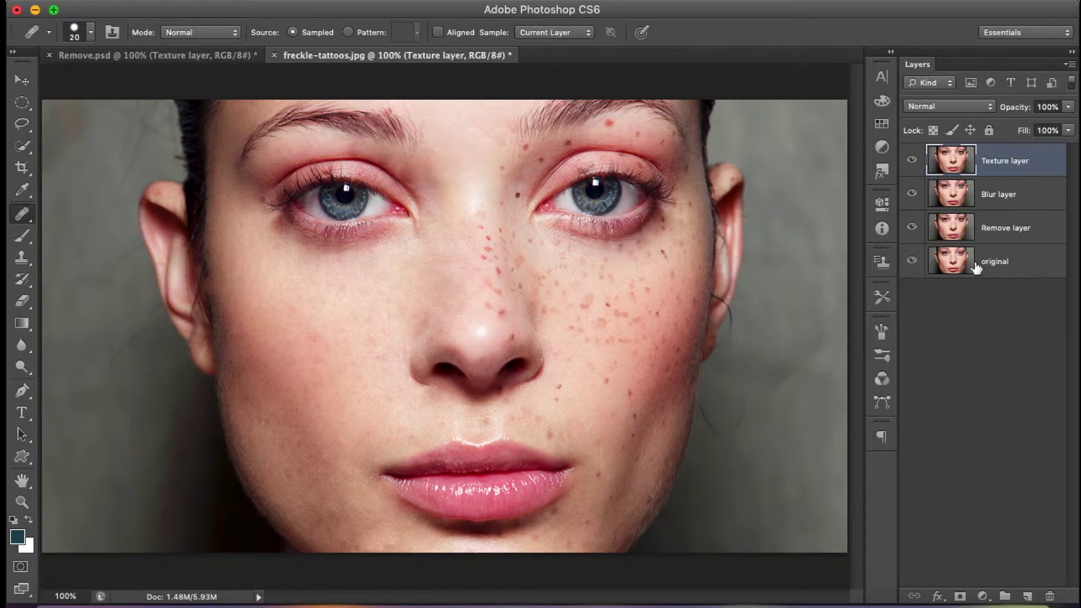
left_click(911, 163)
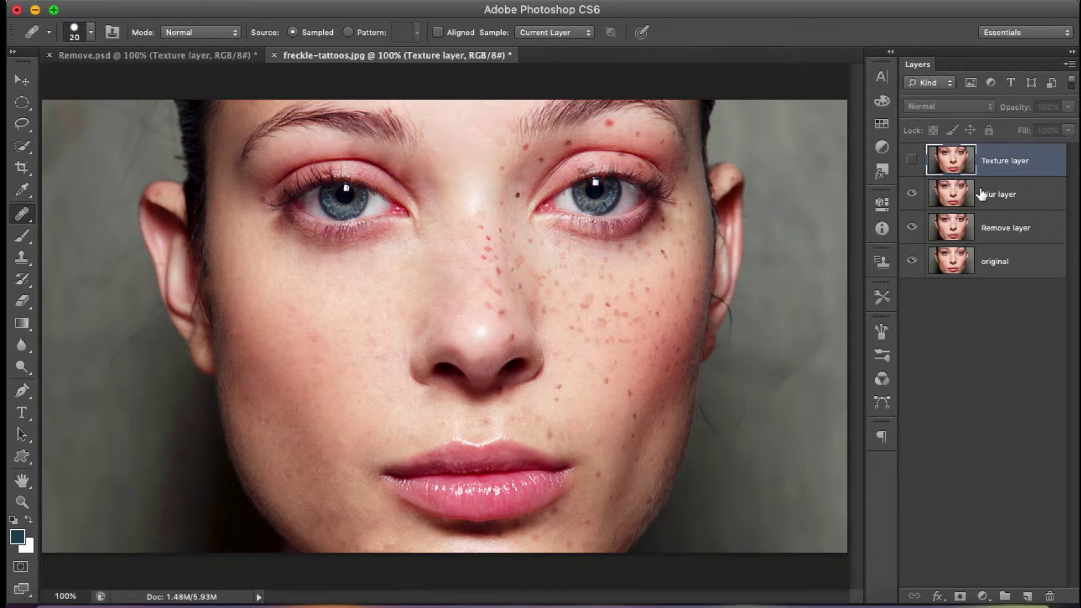
left_click(1002, 201)
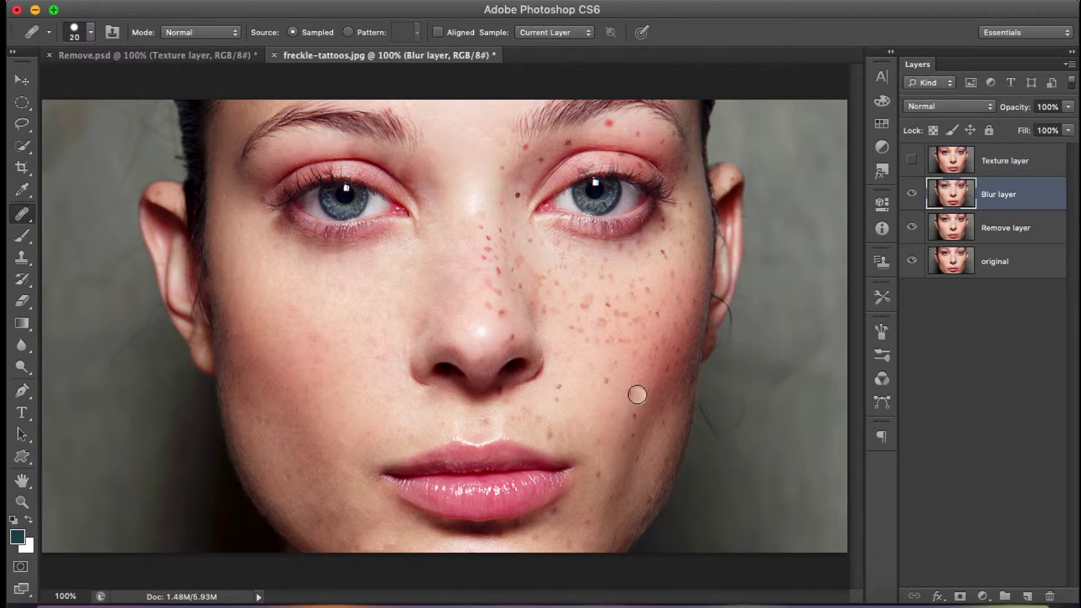
left_click(408, 0)
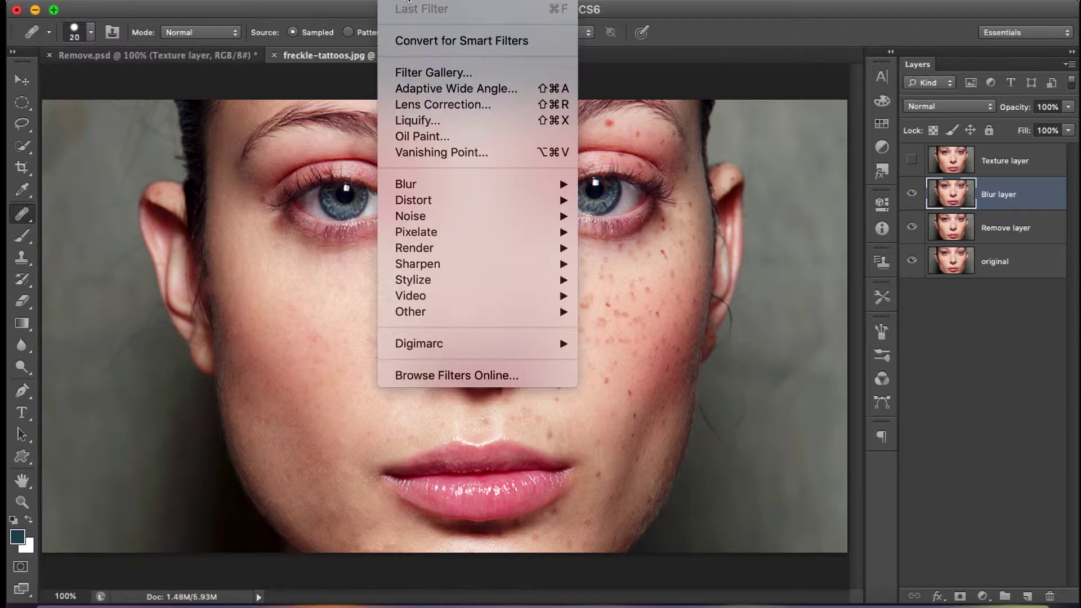
mouse_move(418, 183)
left_click(650, 309)
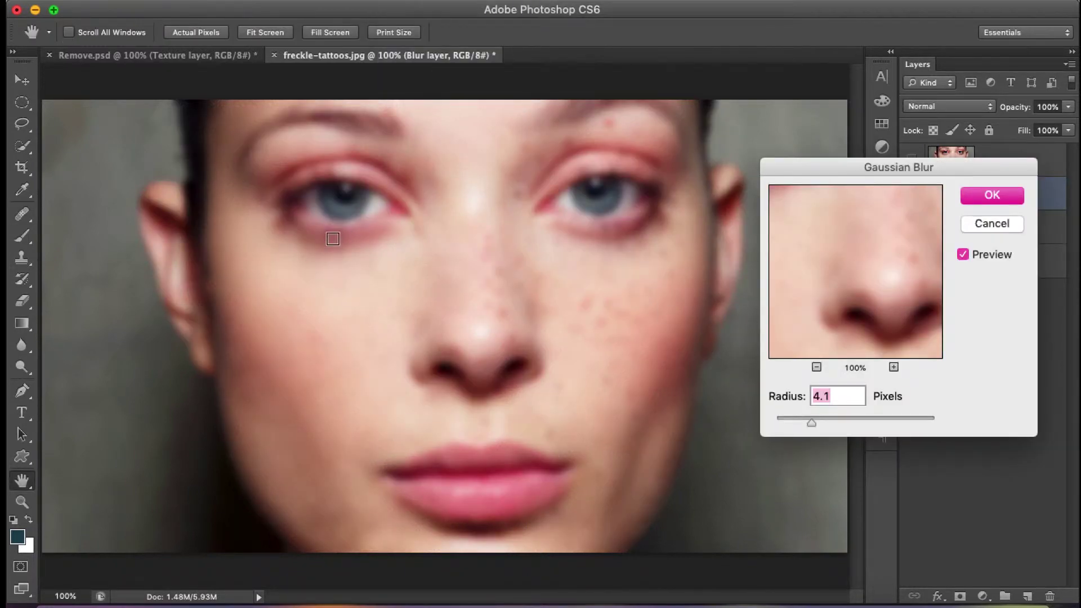
Step: Try a Gaussian Blur radius of 4.5 pixels and examine the enlarged preview around the left-hand eye
left_click(334, 241)
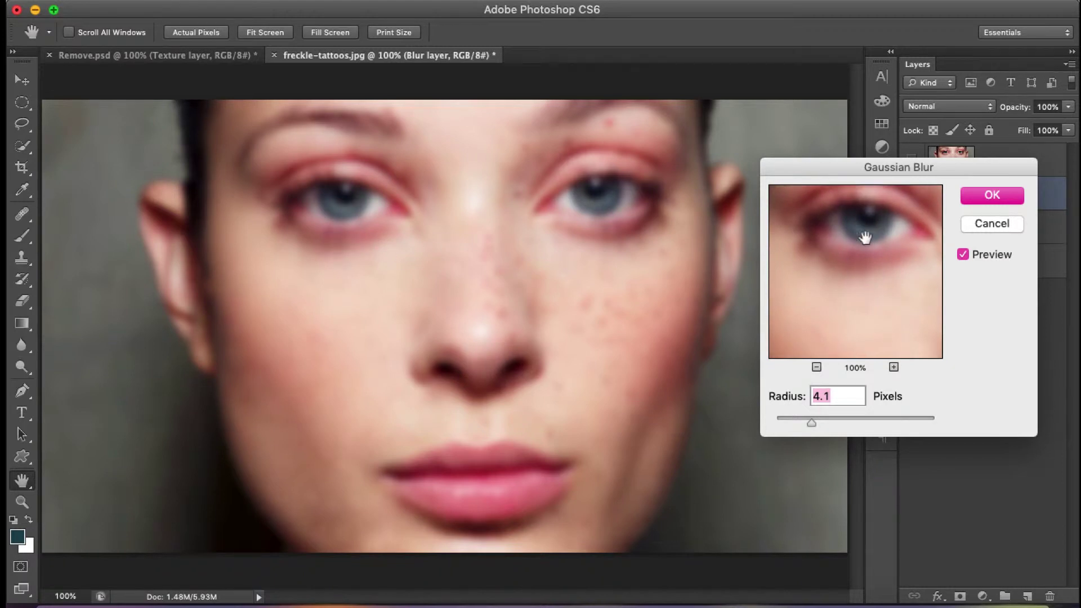
double_click(896, 368)
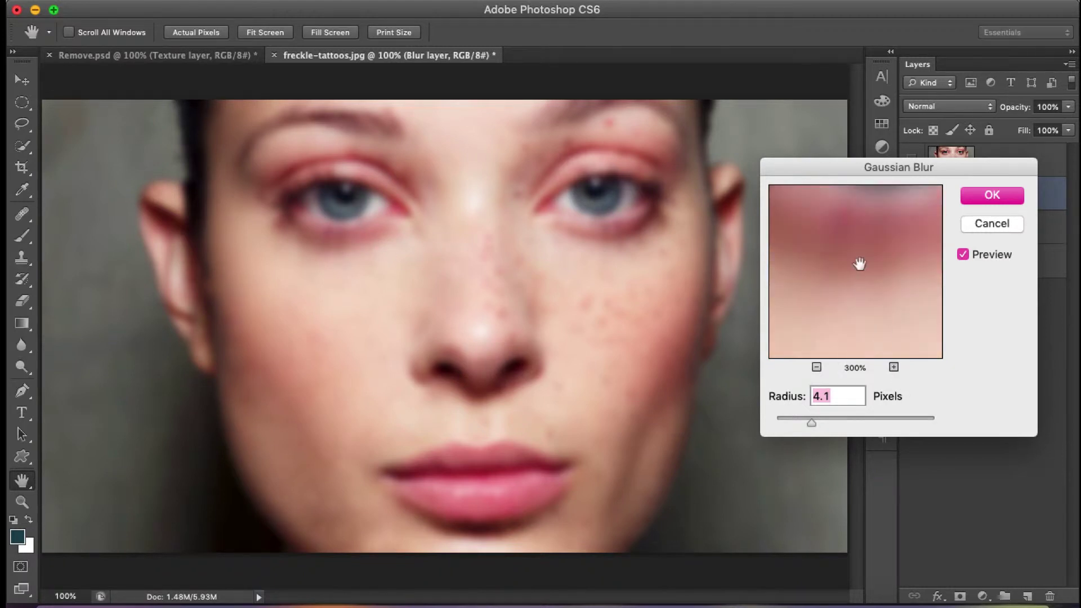
left_click(816, 367)
left_click_drag(814, 424, 815, 426)
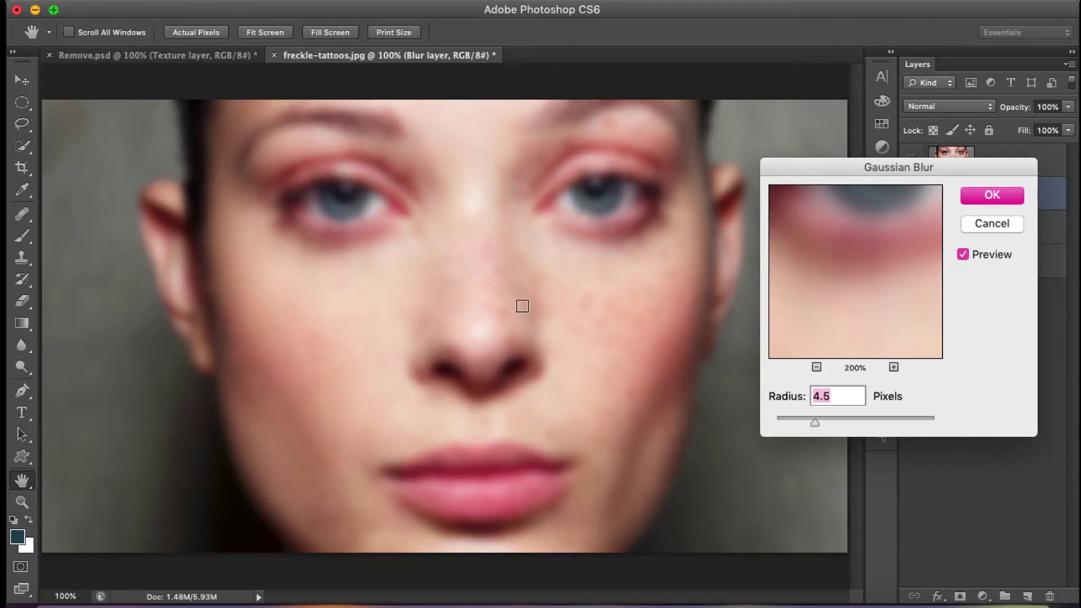
left_click(415, 181)
left_click(372, 164)
left_click(322, 167)
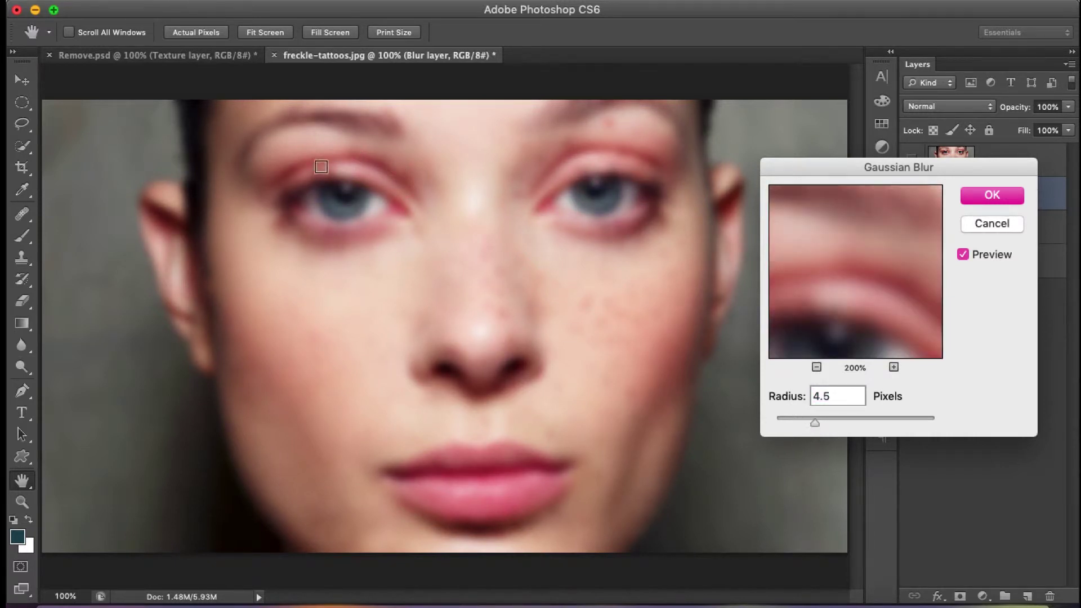
left_click(369, 234)
left_click(338, 249)
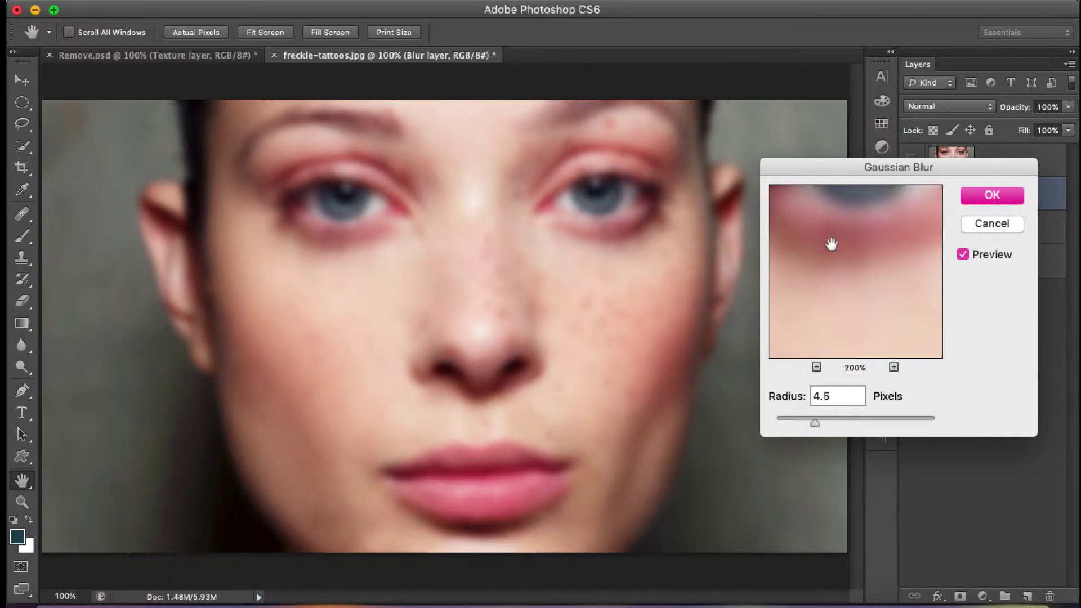
Step: Apply the Gaussian Blur to the Blur layer with a radius of 3.5 pixels
left_click_drag(809, 421, 792, 423)
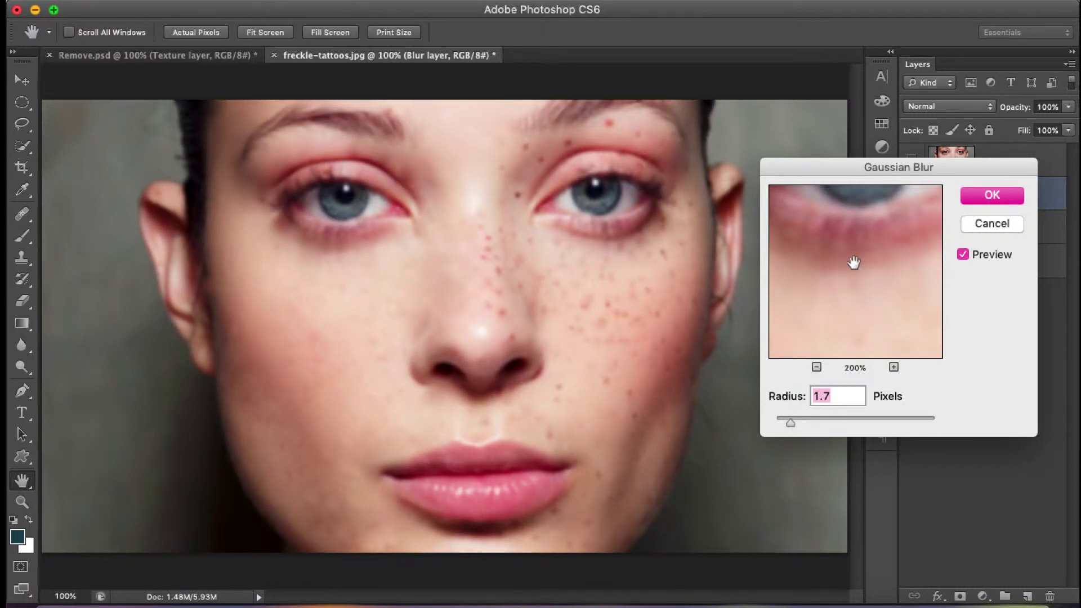
left_click_drag(792, 423, 806, 422)
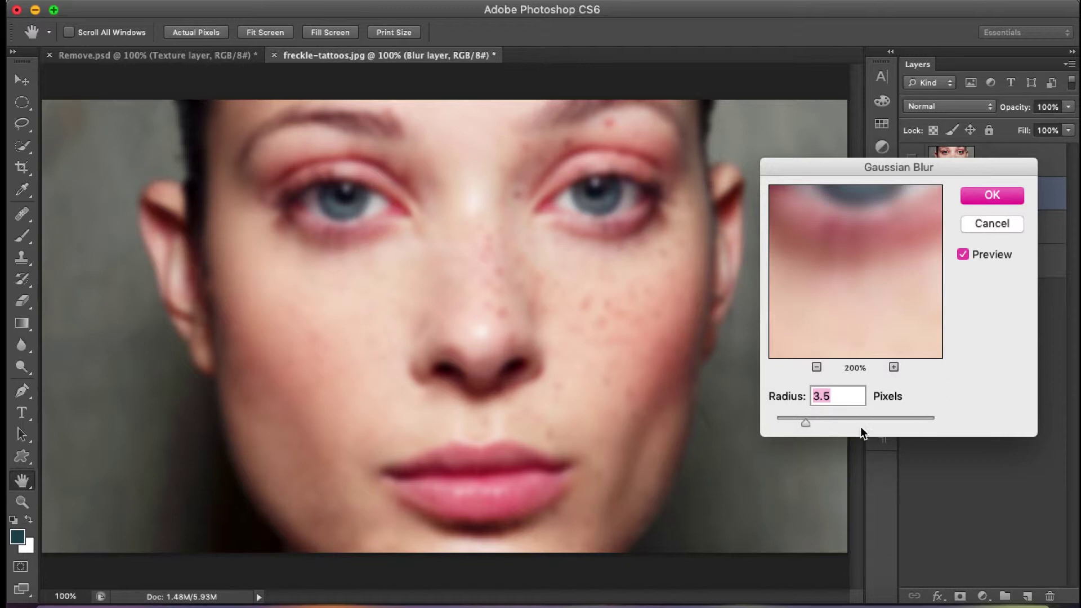
left_click(998, 197)
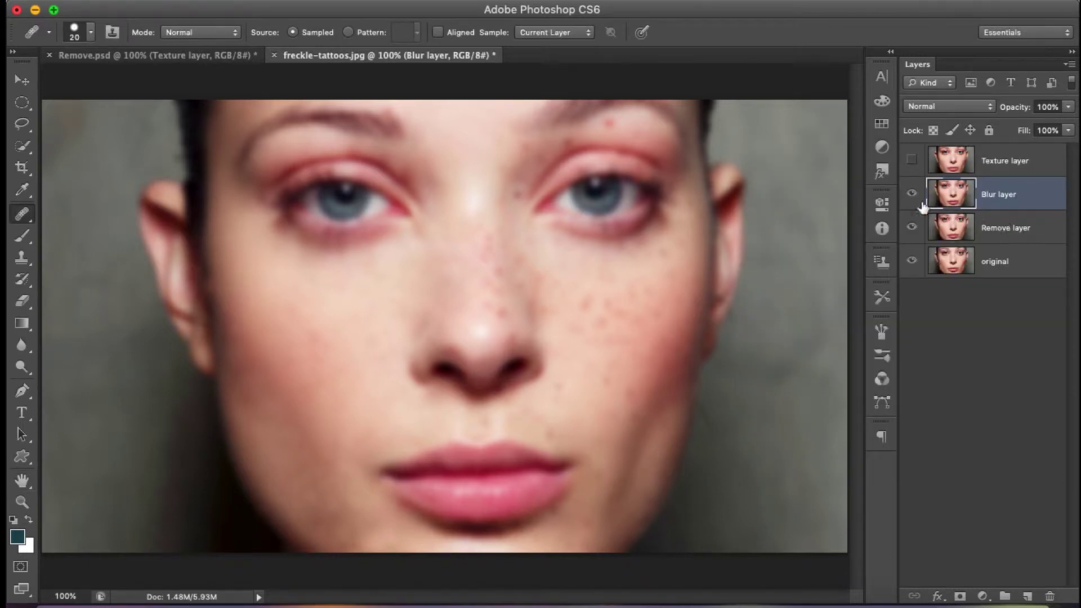
Step: Show the Texture layer again and set its blend mode to Vivid Light
left_click(1021, 165)
left_click(912, 163)
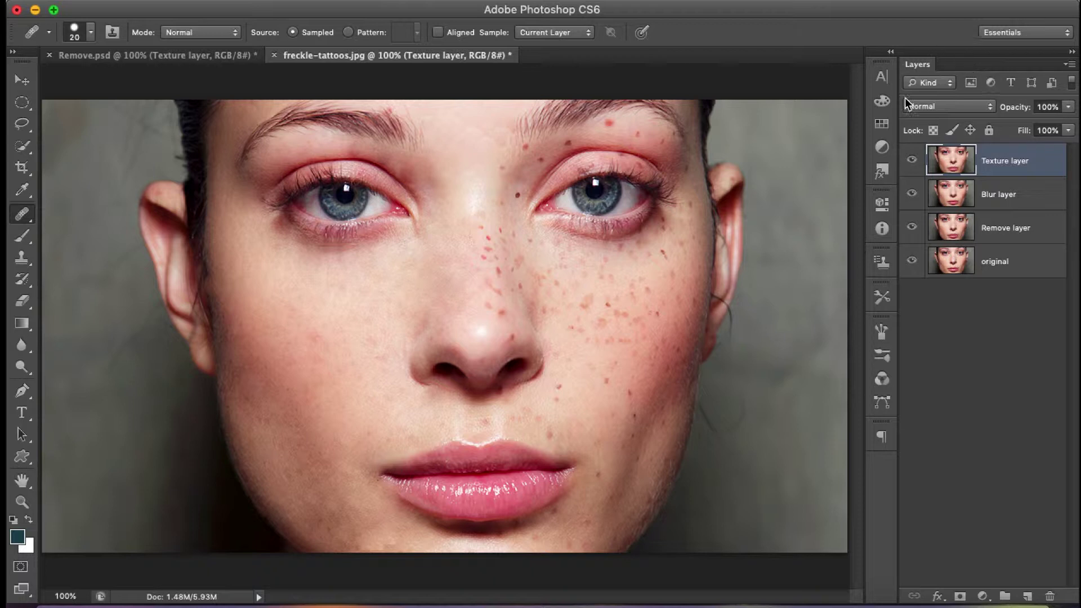
left_click(936, 107)
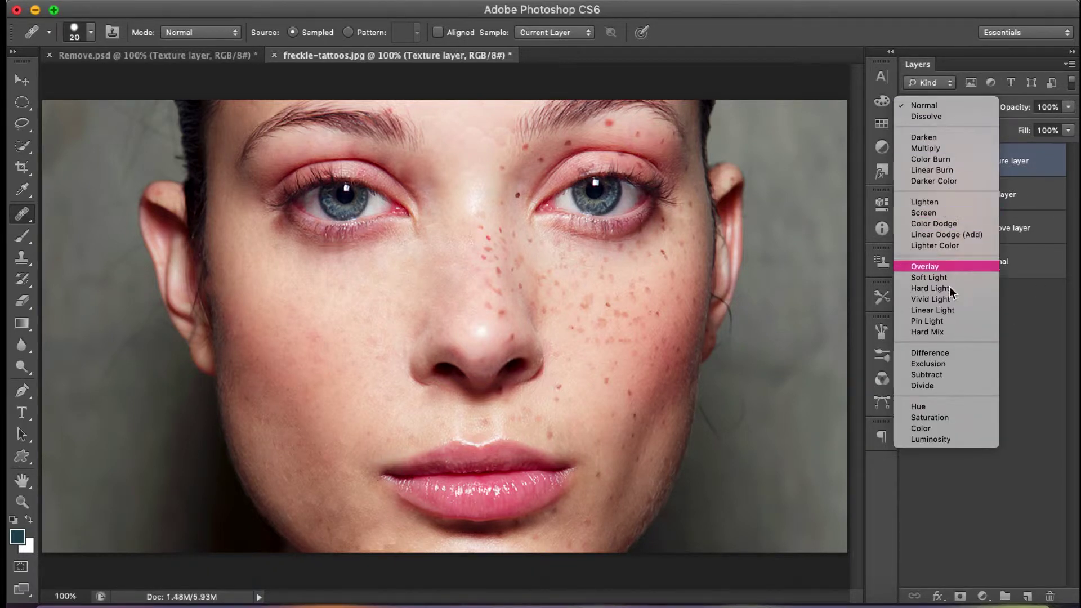
key("Escape")
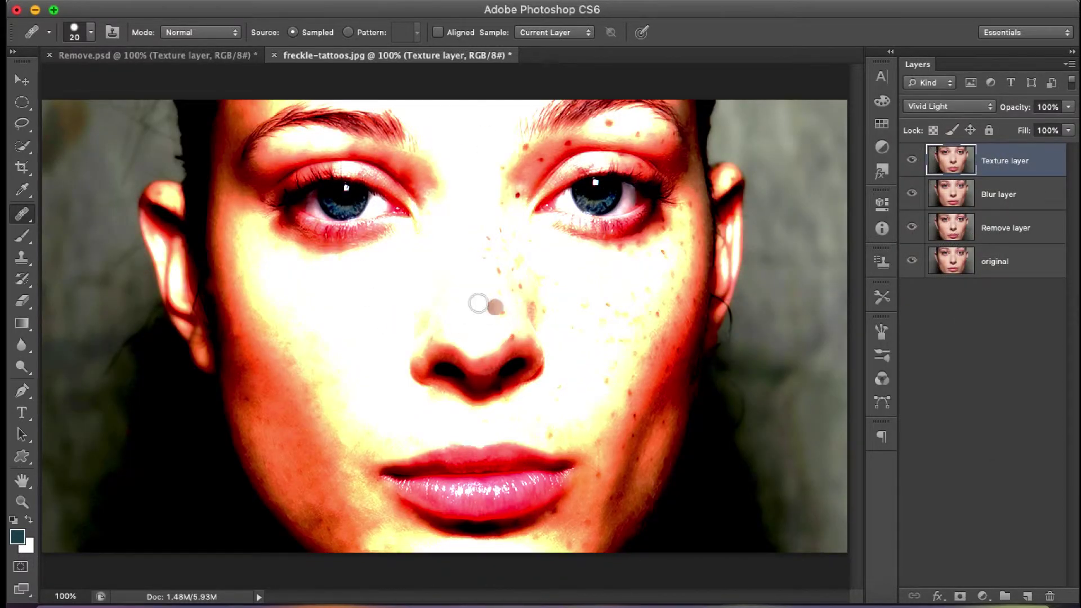
Step: Apply a High Pass filter to the Texture layer with a radius of 3.2 pixels
left_click(410, 2)
mouse_move(469, 316)
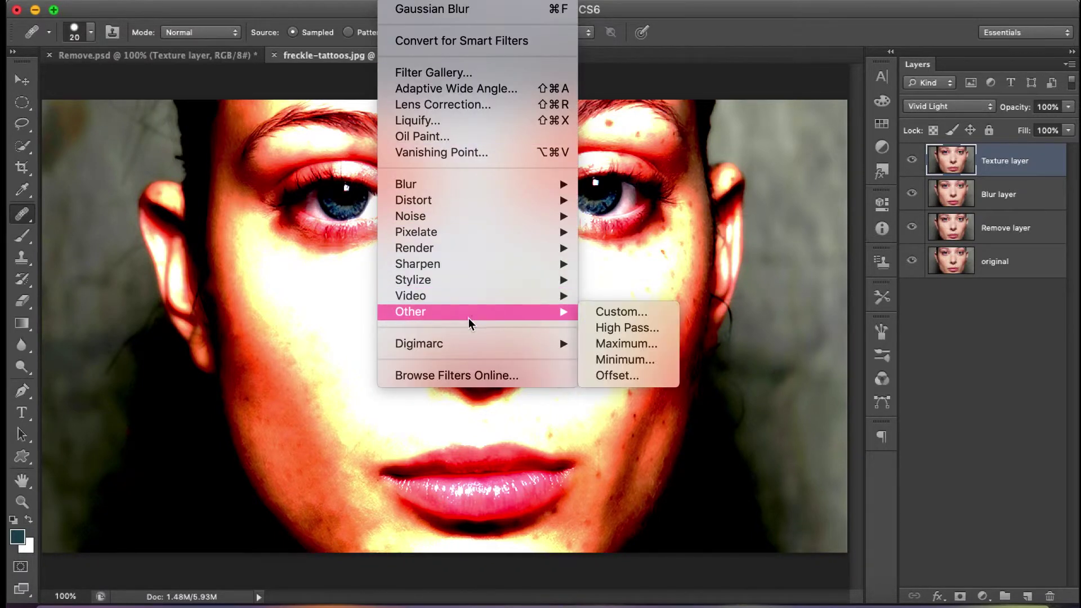
left_click(601, 326)
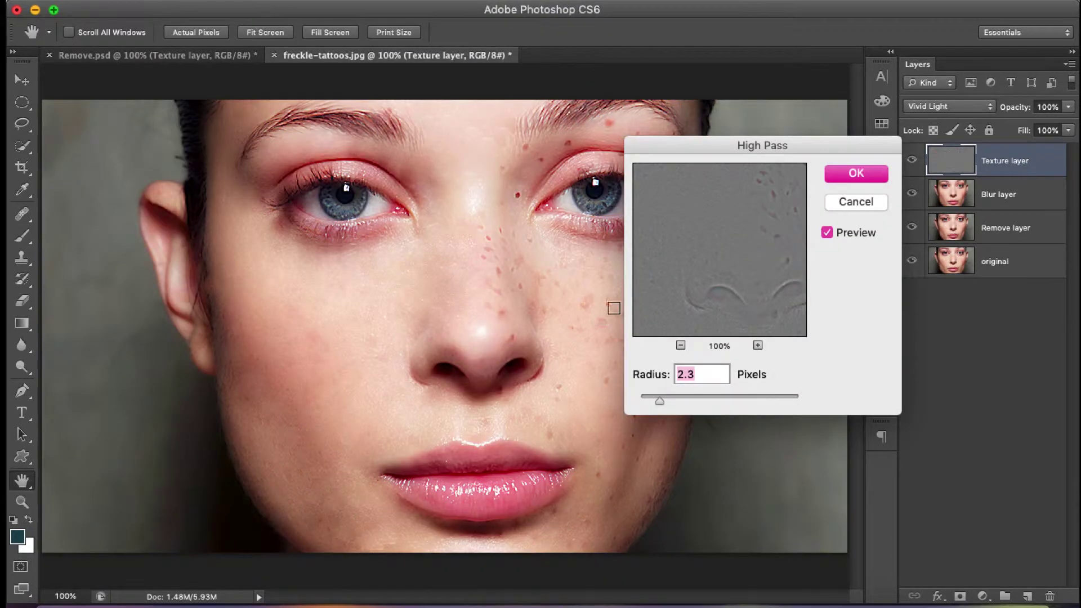
left_click_drag(680, 398, 634, 400)
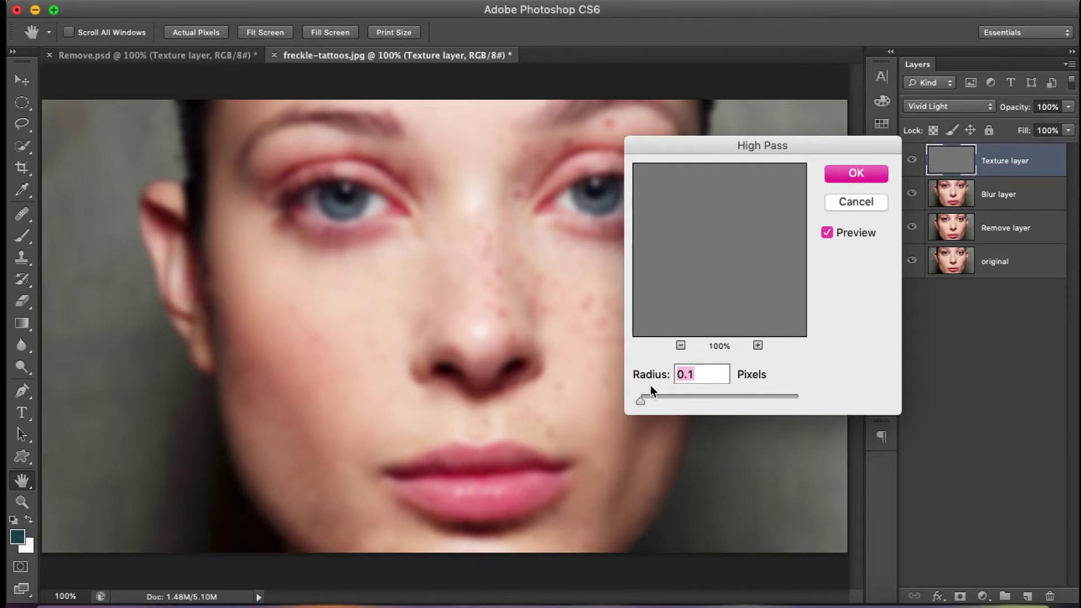
left_click_drag(641, 401, 660, 404)
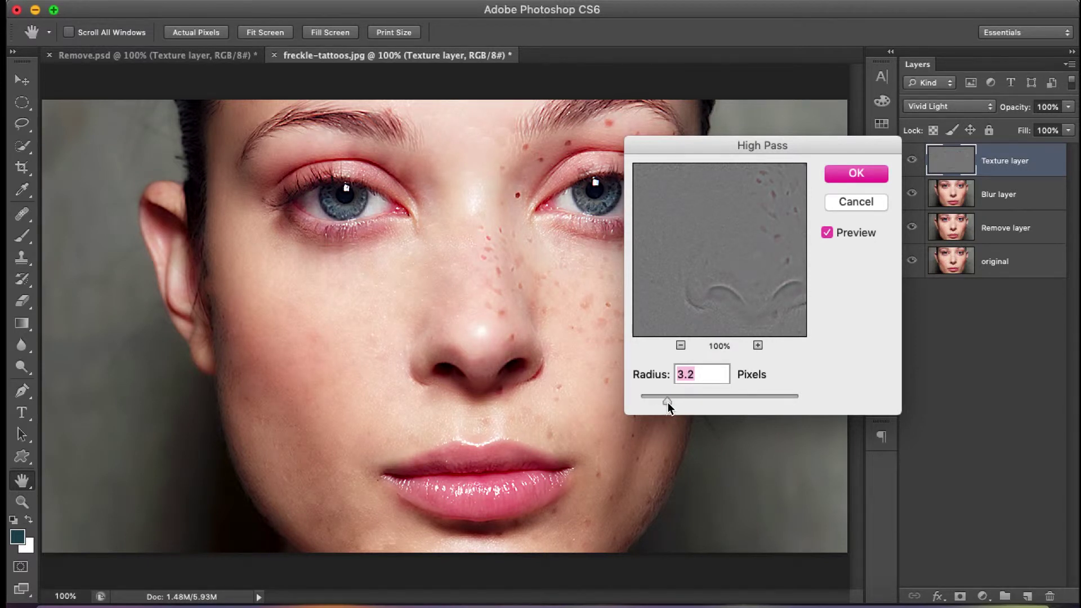
left_click(849, 175)
key("j")
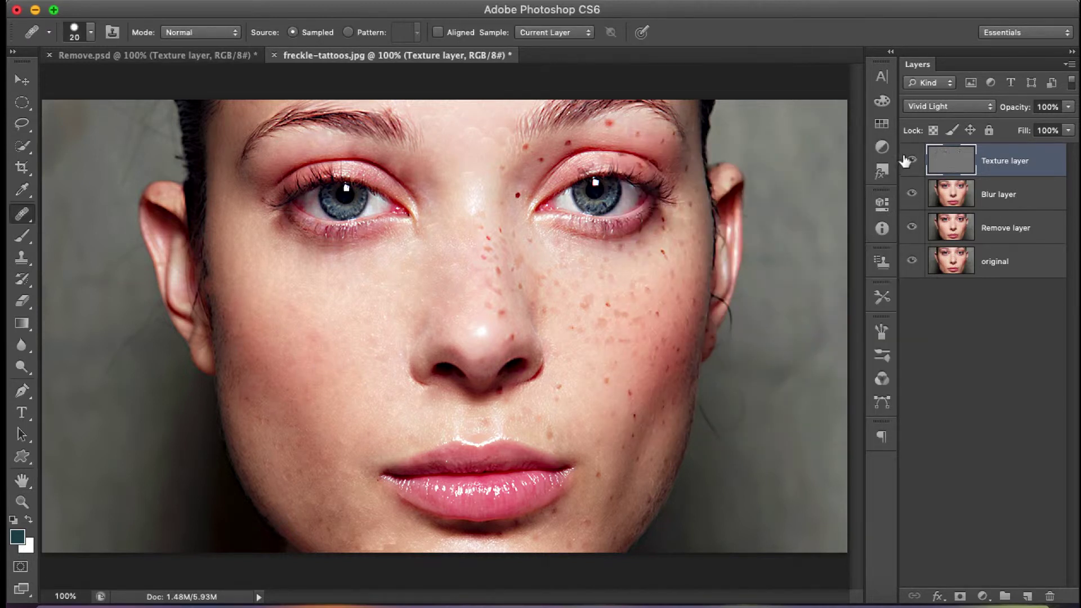
Step: Check the image with and without the Texture layer, leave that layer hidden and select the Blur layer
left_click(911, 160)
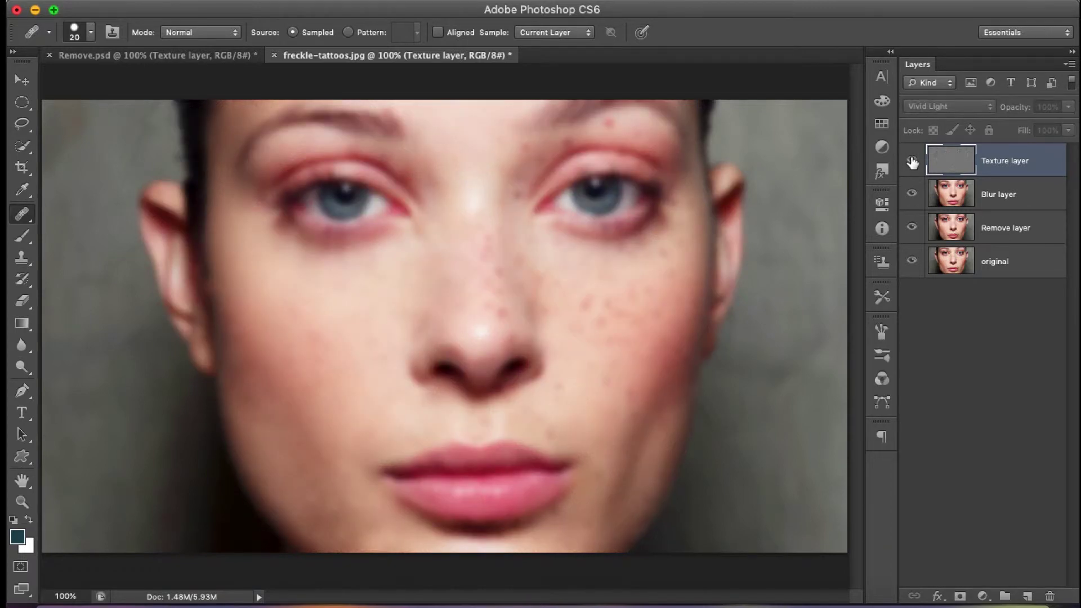
left_click(912, 161)
left_click(912, 163)
left_click(1013, 201)
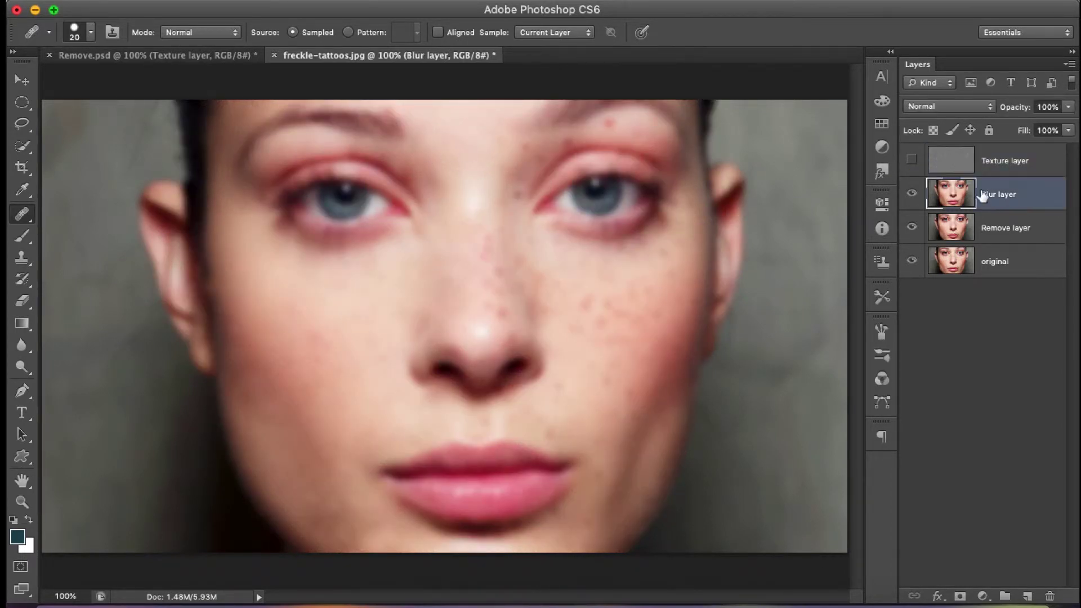
Step: Make the Texture layer visible above the Blur layer and select it
left_click(912, 163)
left_click(1019, 165)
left_click(1010, 201)
left_click(1017, 167)
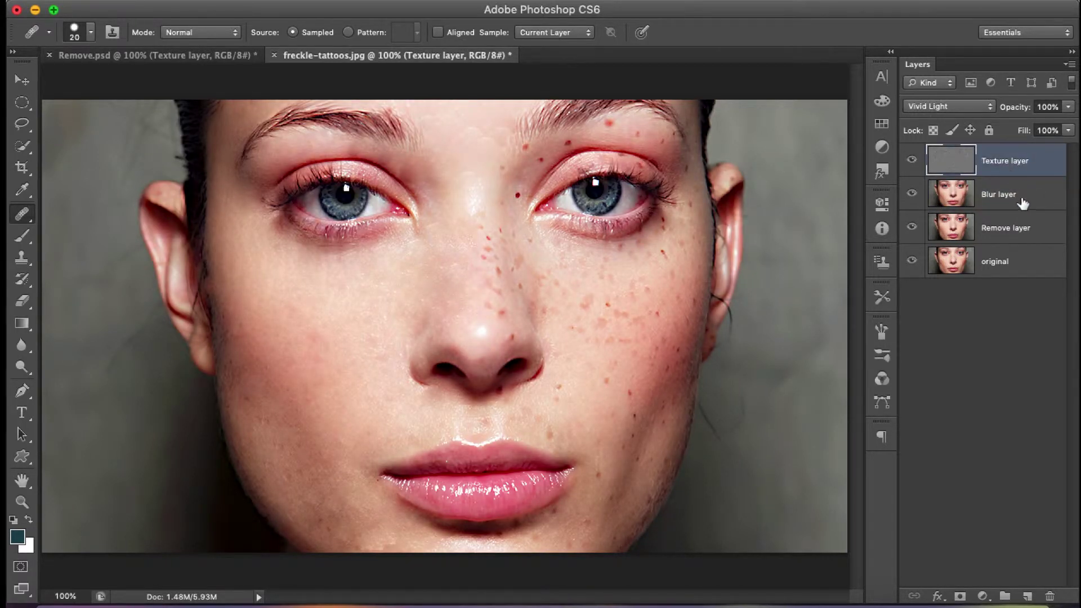
left_click(304, 215)
left_click(377, 299)
left_click(328, 312)
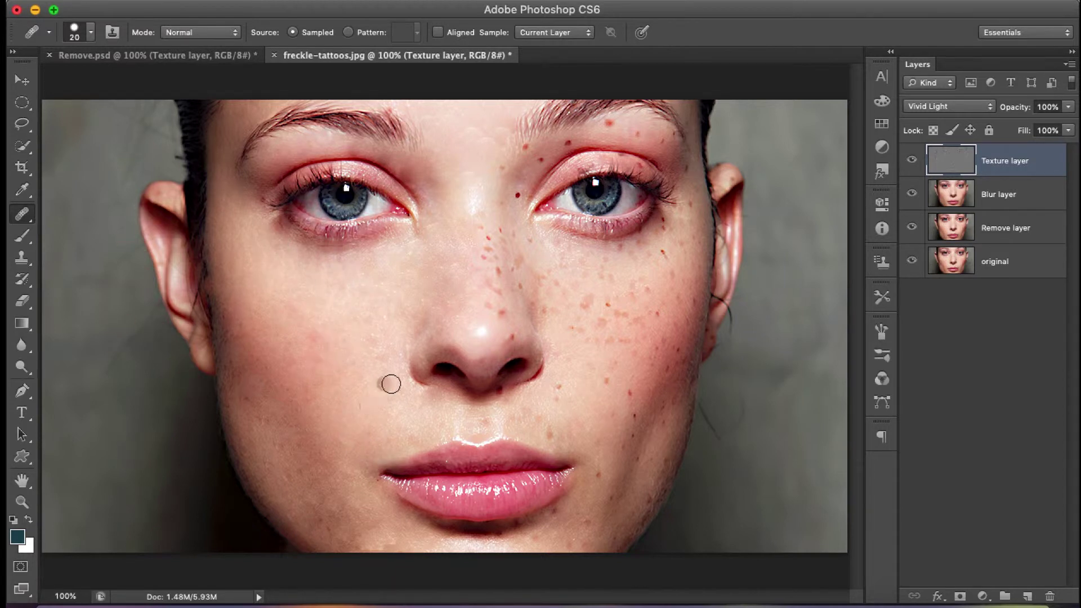
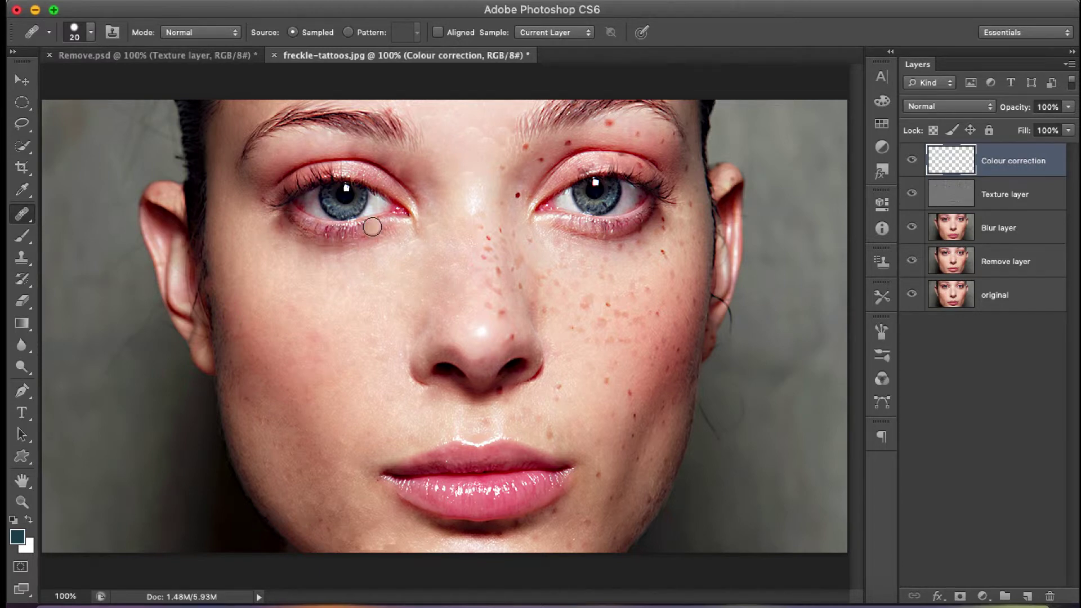
Step: Set up a soft round Brush of 29 px with 0% hardness and 100% opacity for the Colour correction layer
key("super+equal")
left_click_drag(367, 227, 563, 299)
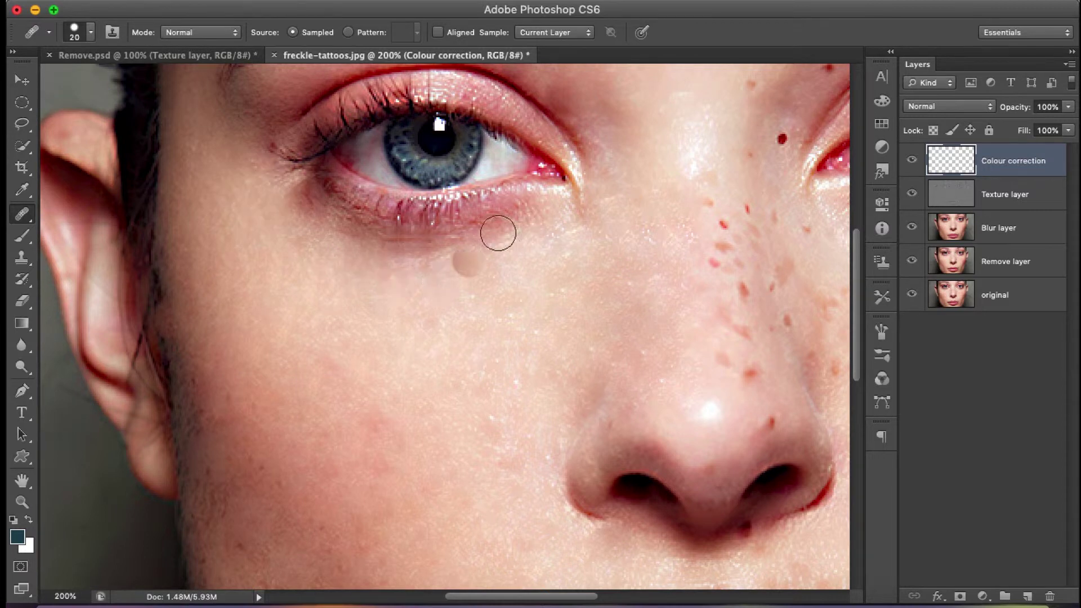
left_click(27, 238)
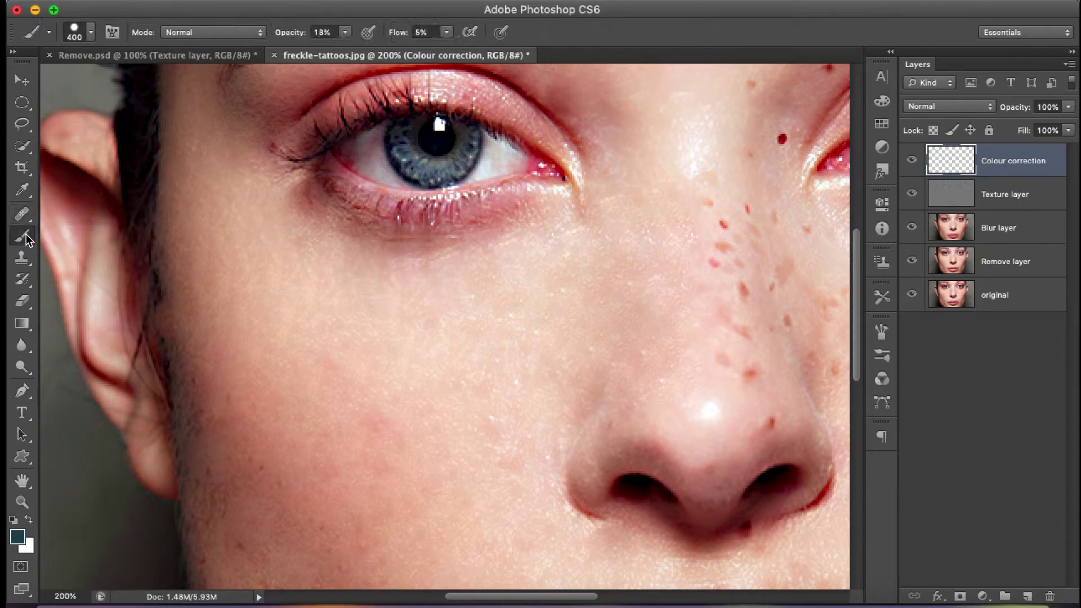
left_click(92, 33)
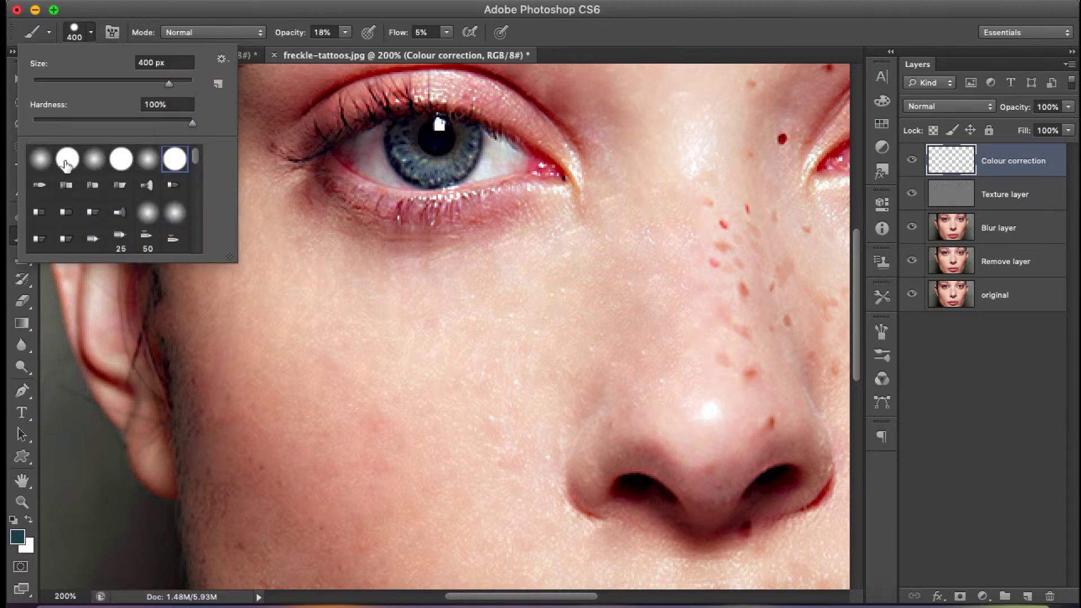
left_click(41, 160)
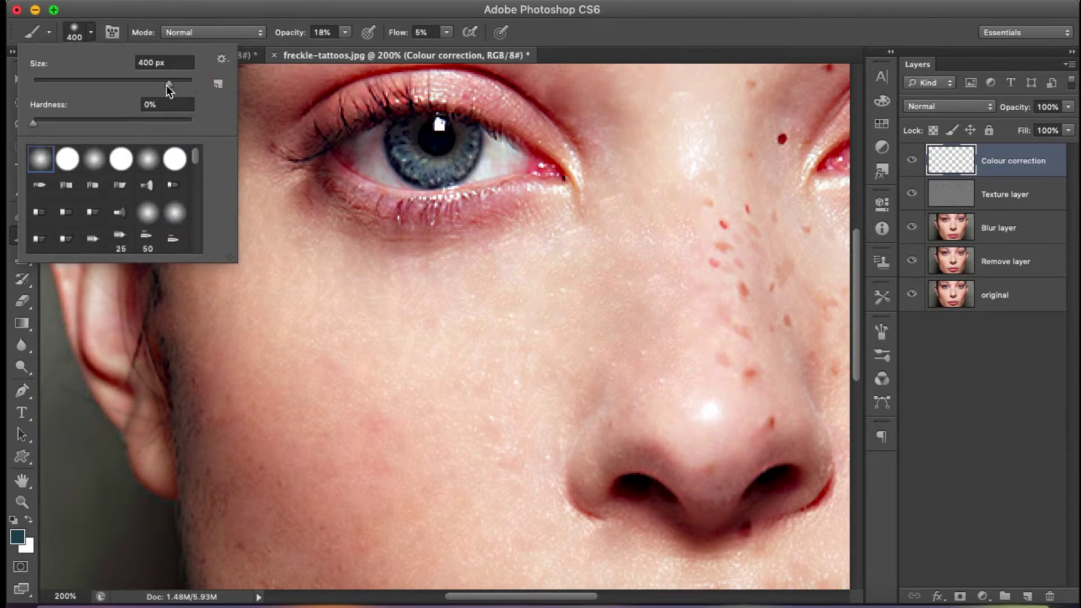
left_click_drag(168, 85, 110, 82)
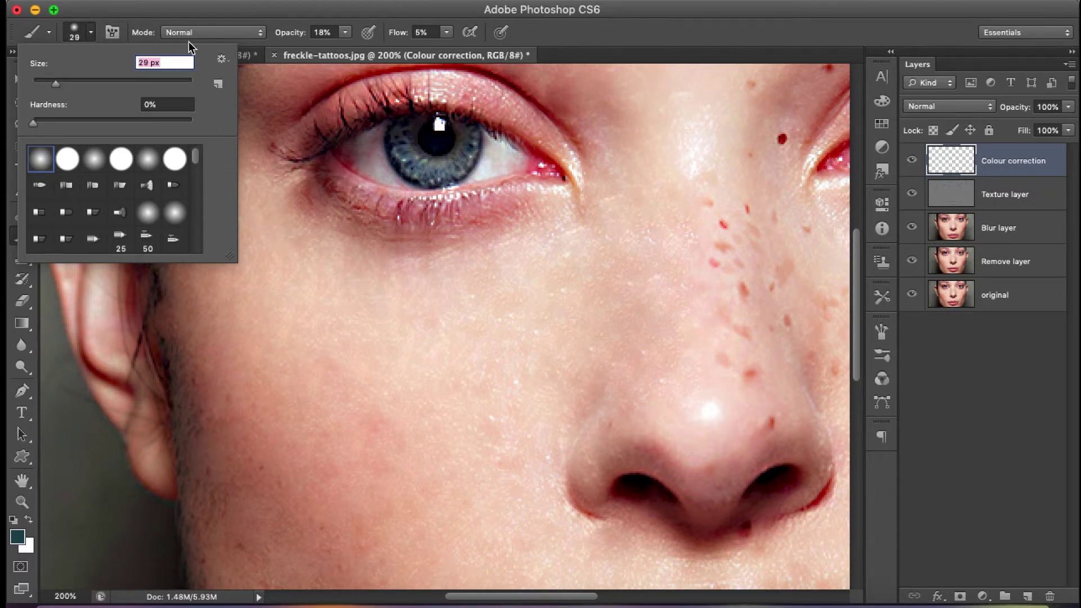
left_click(584, 24)
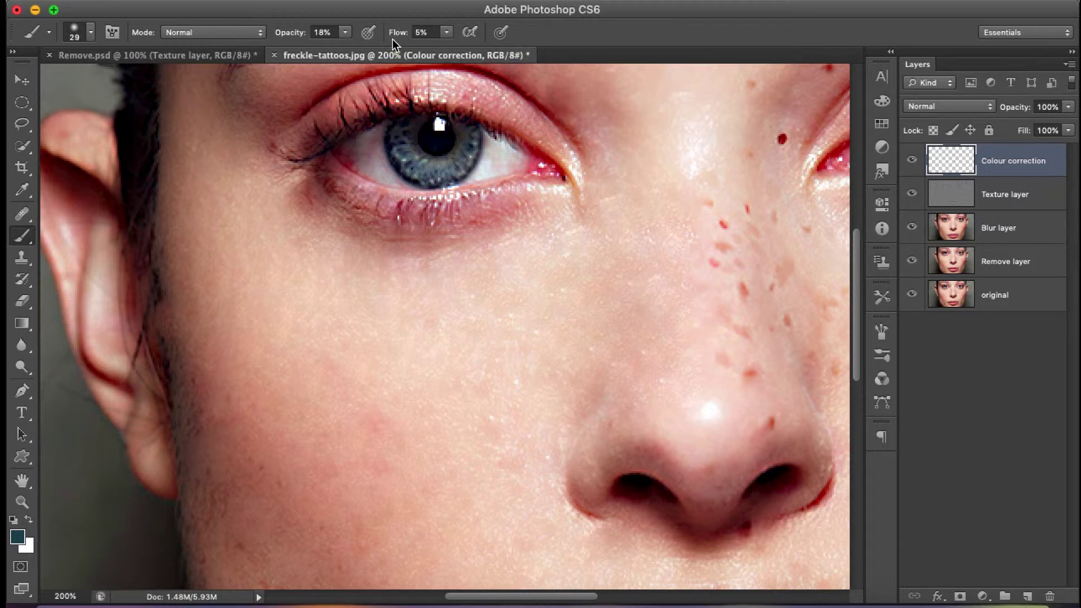
left_click(346, 32)
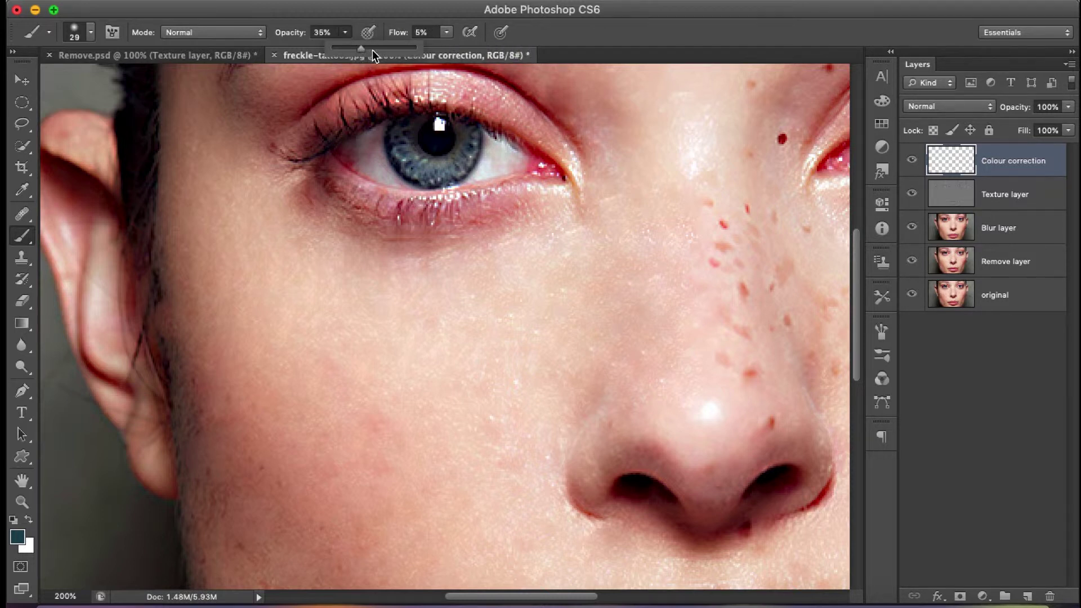
mouse_move(495, 234)
left_mouse_down()
mouse_move(336, 222)
mouse_move(342, 232)
left_mouse_up()
key("super+z")
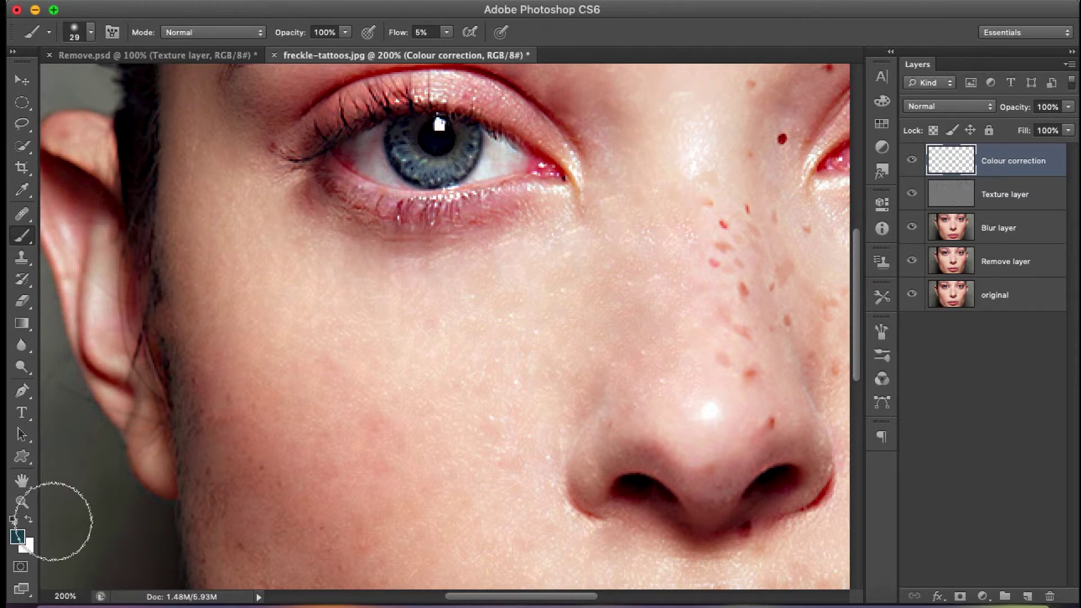
left_click_drag(510, 232, 315, 250)
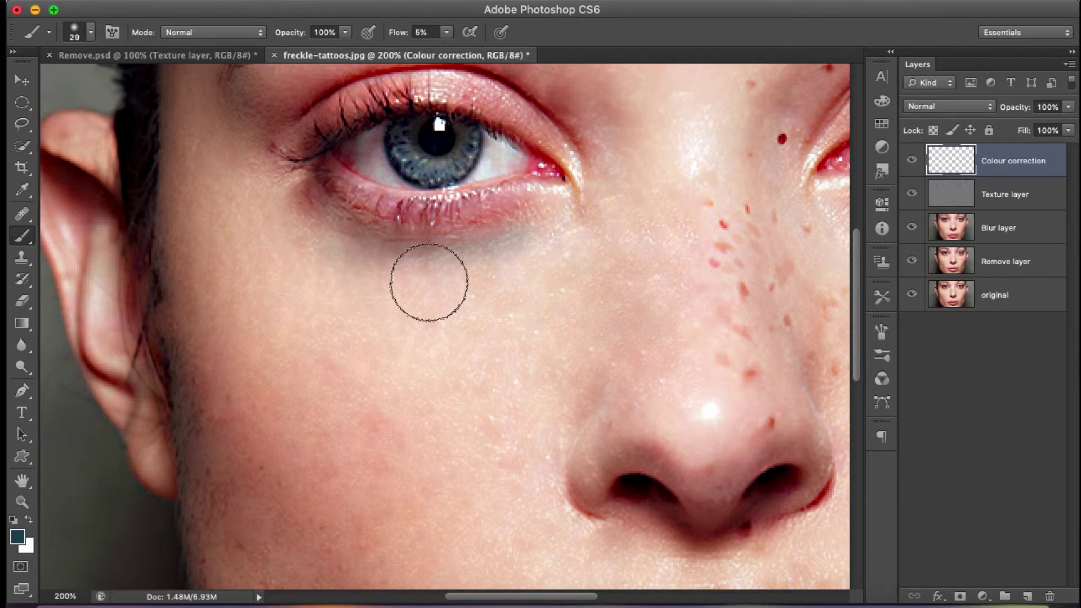
left_click_drag(330, 207, 500, 272)
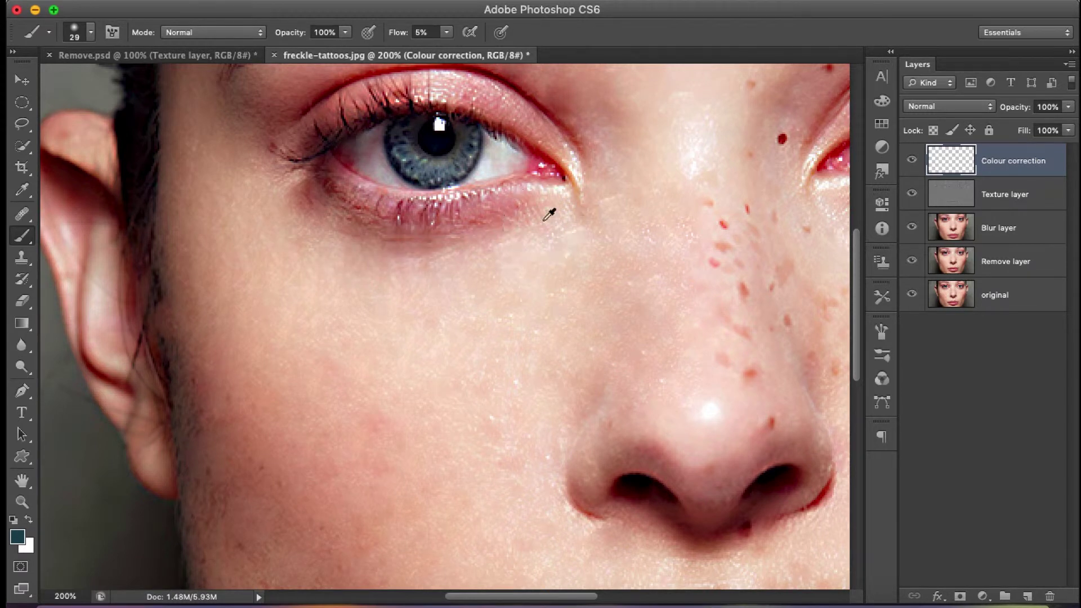
Step: Sample the light skin tone near the inner eye corner and paint over the dark circle under the left-hand eye
key("alt")
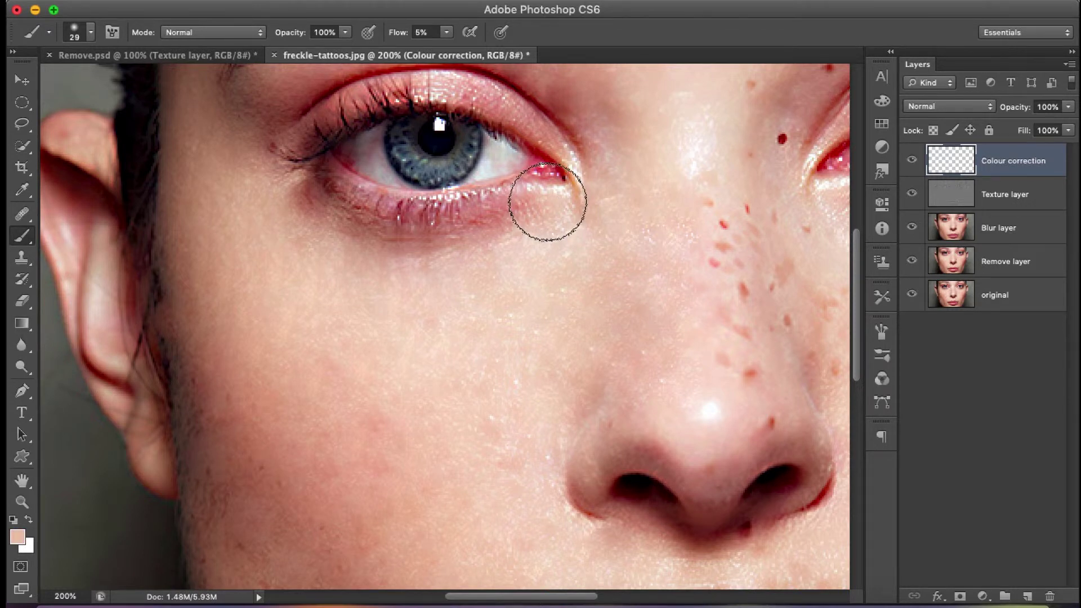
left_click(554, 198, "alt")
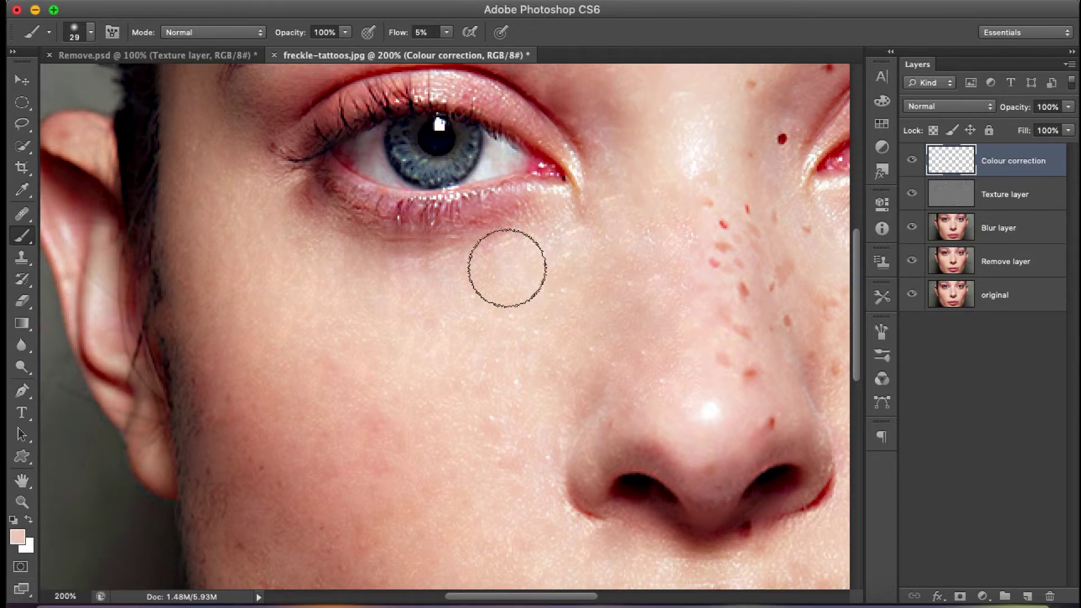
mouse_move(505, 271)
left_mouse_down()
mouse_move(521, 227)
mouse_move(553, 202)
mouse_move(511, 226)
mouse_move(391, 245)
mouse_move(456, 248)
left_mouse_up()
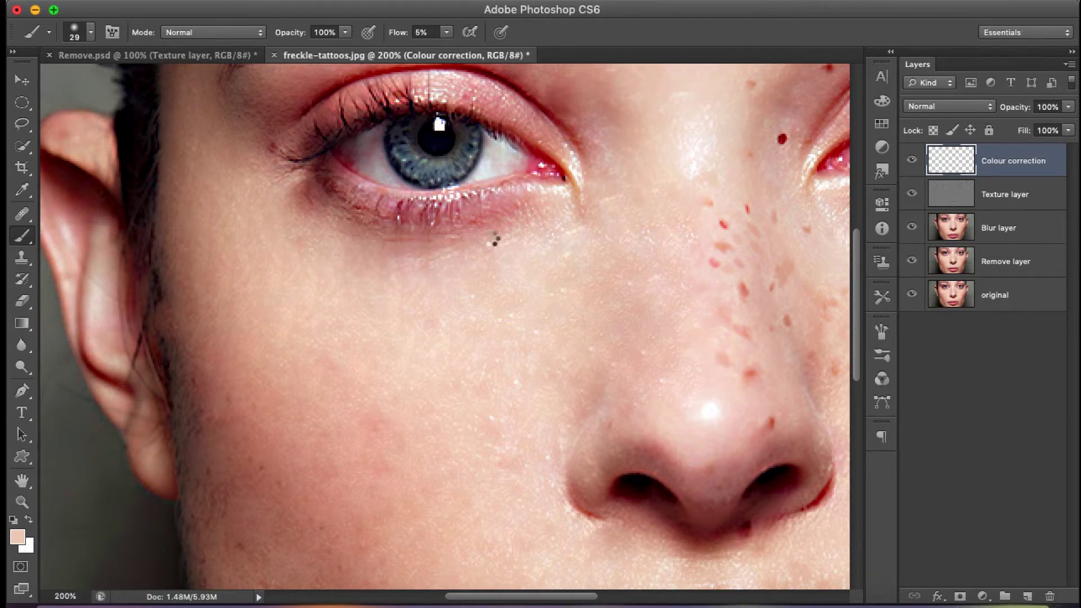
mouse_move(361, 230)
left_mouse_down()
mouse_move(447, 235)
mouse_move(302, 212)
mouse_move(382, 255)
mouse_move(299, 194)
mouse_move(548, 226)
mouse_move(263, 216)
left_mouse_up()
mouse_move(432, 265)
left_mouse_down()
mouse_move(509, 233)
mouse_move(339, 254)
mouse_move(370, 265)
mouse_move(529, 235)
mouse_move(533, 219)
mouse_move(435, 230)
mouse_move(291, 174)
mouse_move(459, 254)
mouse_move(516, 234)
left_mouse_up()
Step: Compare the under-eye area with and without the Colour correction layer, leaving the layer visible
left_click(911, 161)
left_click(910, 162)
left_click(910, 161)
left_click(911, 162)
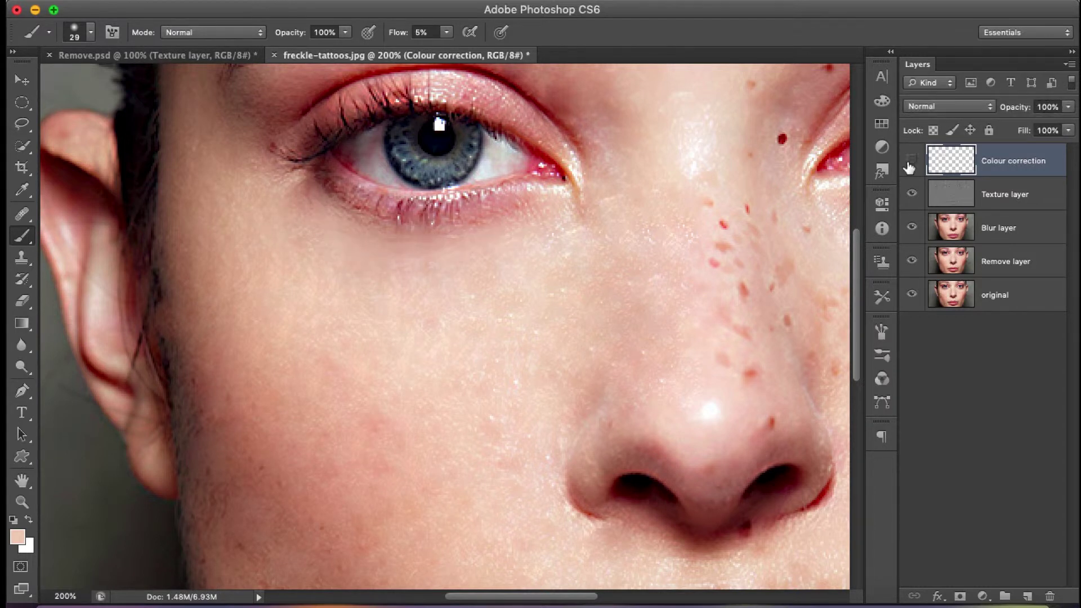
left_click(911, 162)
left_click(911, 162)
left_click(910, 162)
left_click(911, 162)
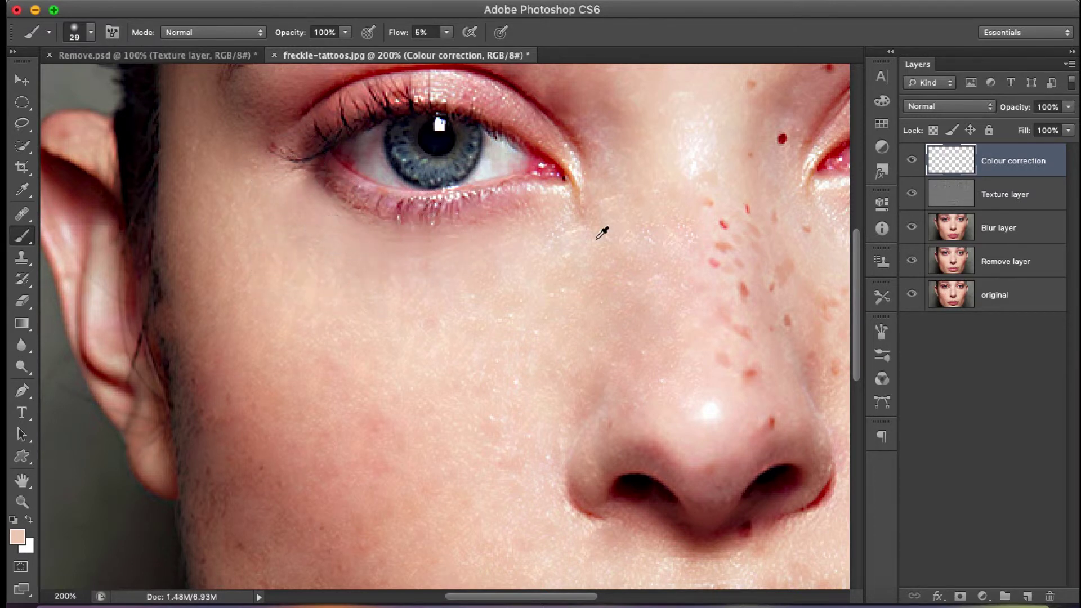
Step: Sample nearby skin tones on both sides of the left-hand eye and even out the colour beneath it with more brush strokes
left_click(288, 235, "alt")
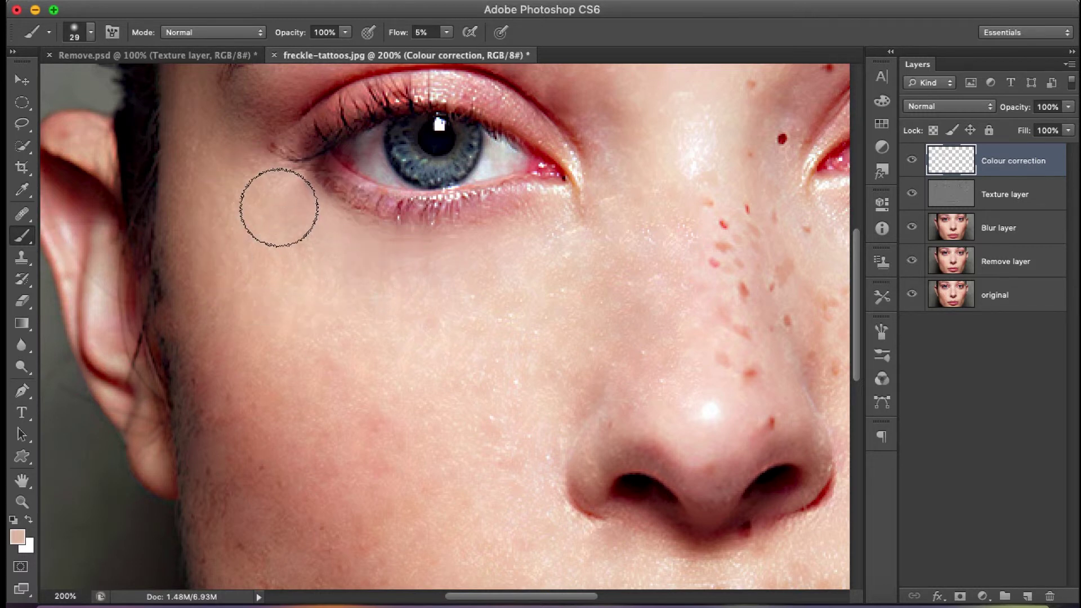
left_click(563, 217, "alt")
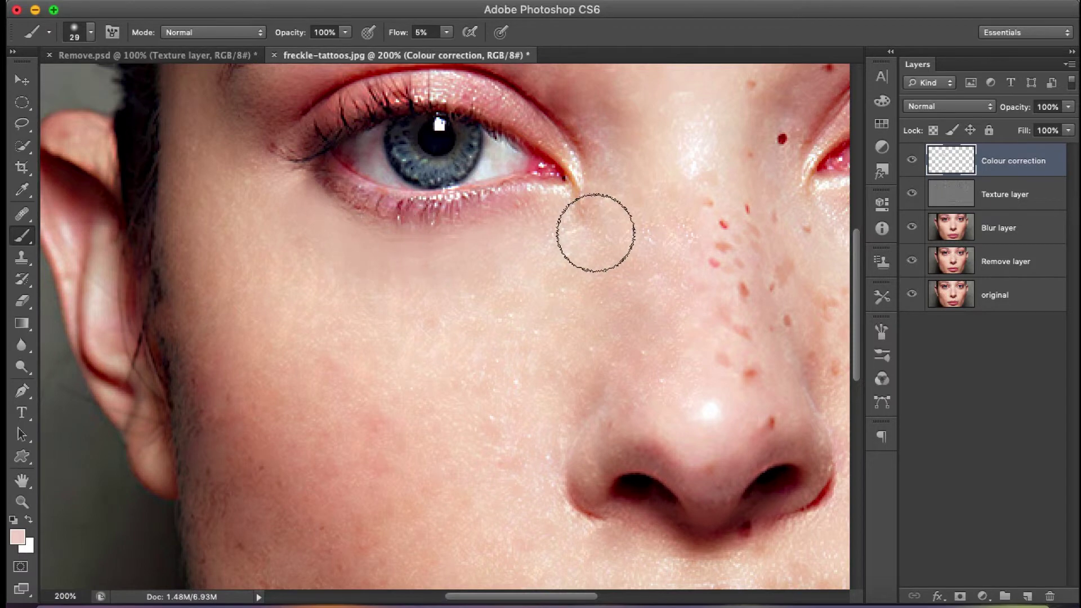
key("super+minus")
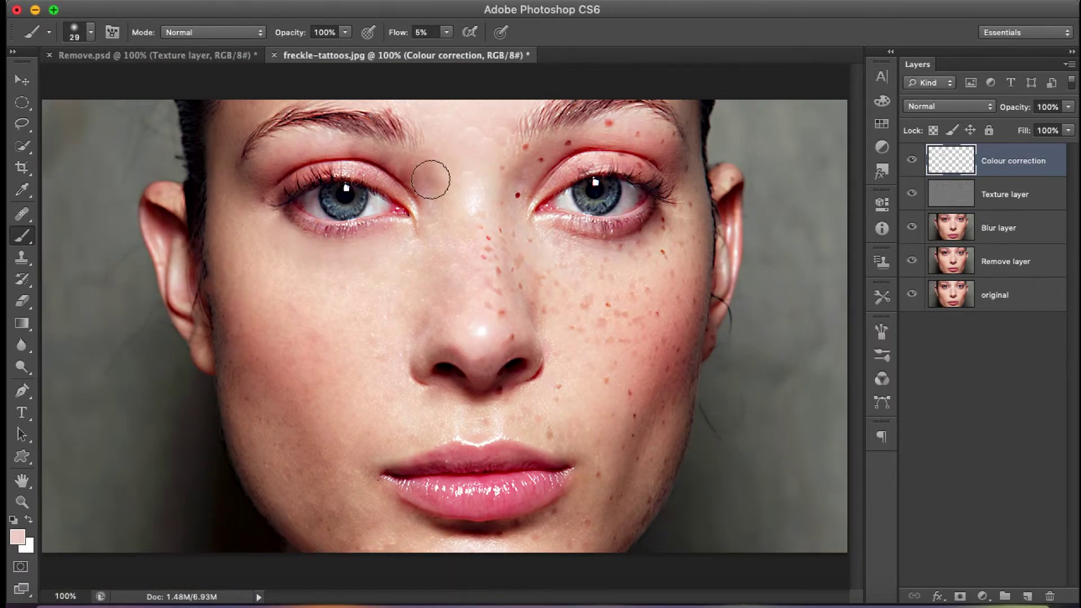
left_click(414, 228, "alt")
left_click_drag(300, 235, 268, 222)
mouse_move(352, 250)
left_mouse_down()
mouse_move(299, 256)
mouse_move(263, 244)
left_mouse_up()
left_click(1069, 107)
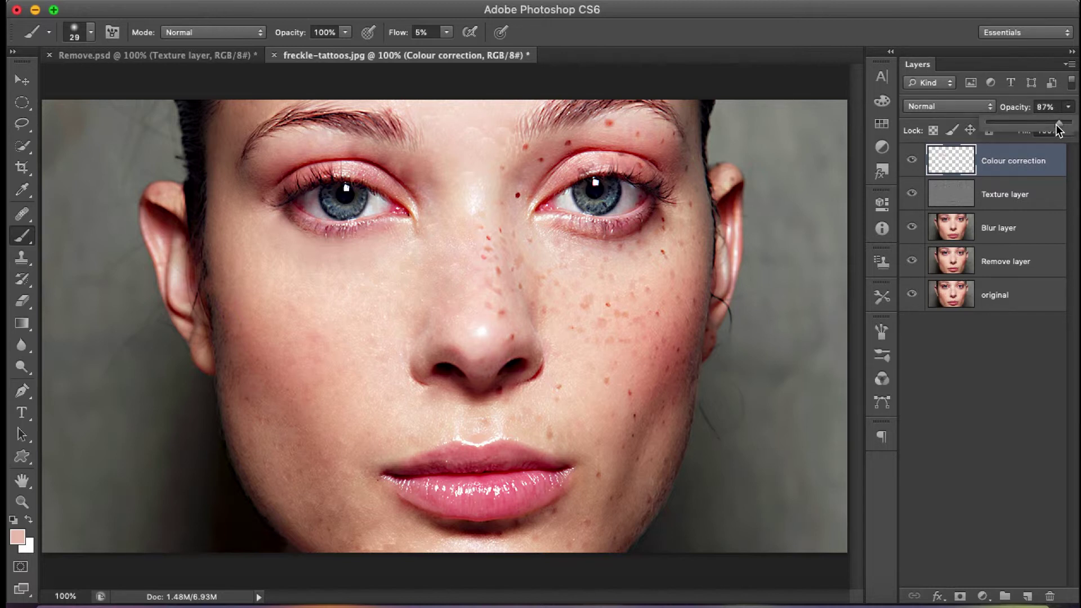
left_click_drag(1061, 129, 1048, 129)
left_click(1070, 108)
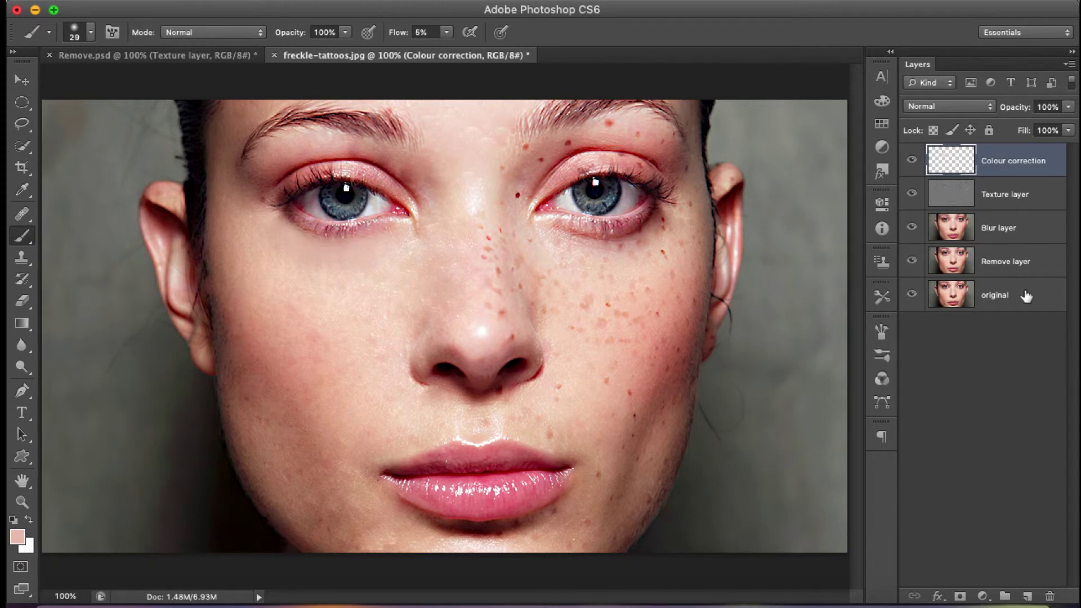
Step: Merge the Colour correction, Texture, Blur and Remove layers into one layer and rename it After
left_click(1014, 271, "shift")
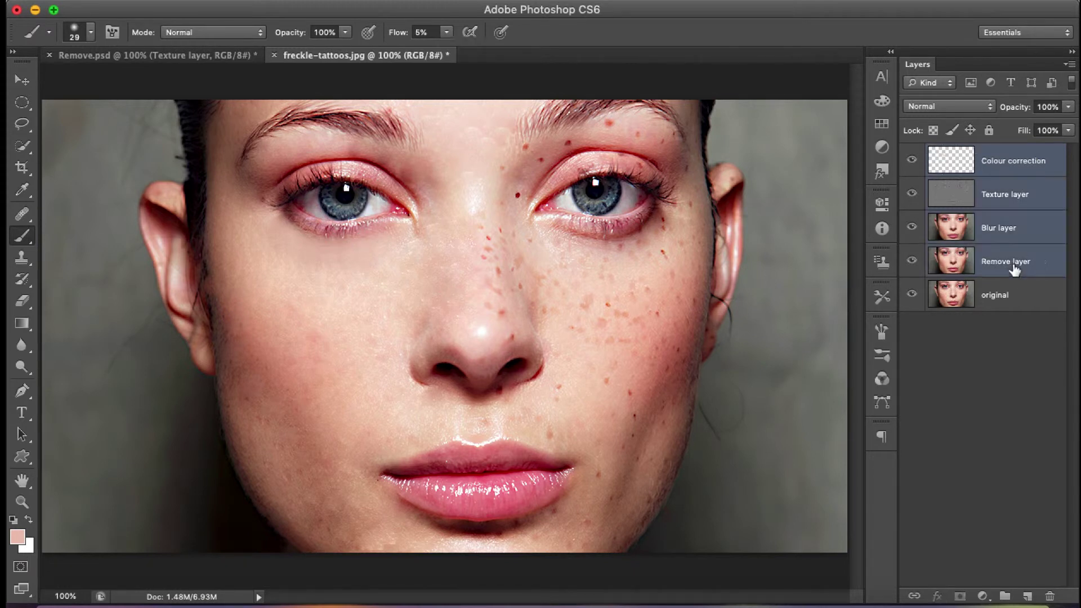
right_click(1014, 197)
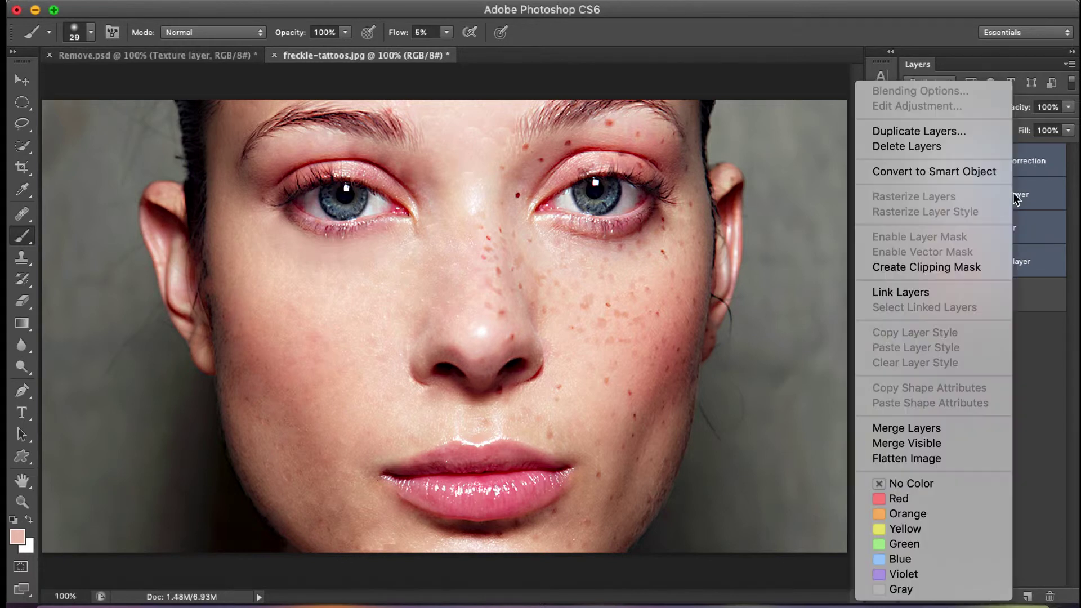
left_click(936, 432)
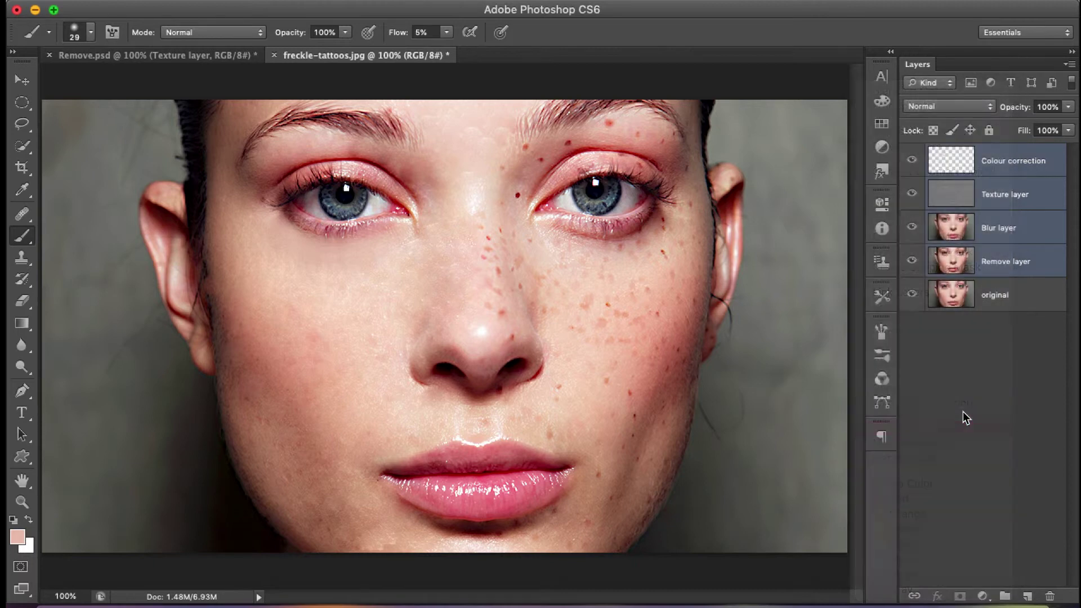
double_click(1011, 164)
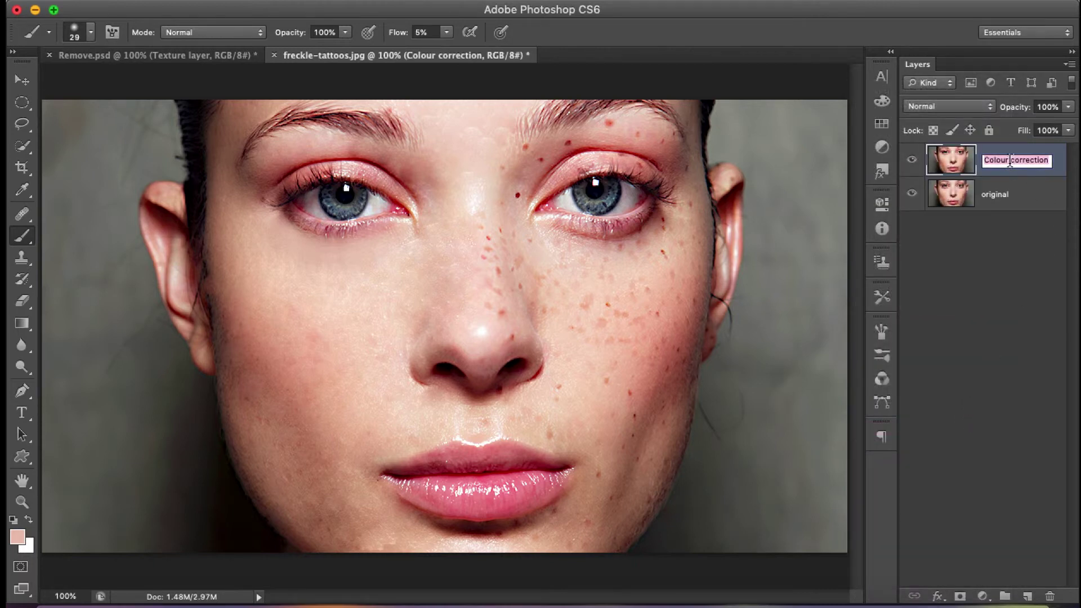
type("After")
key("Return")
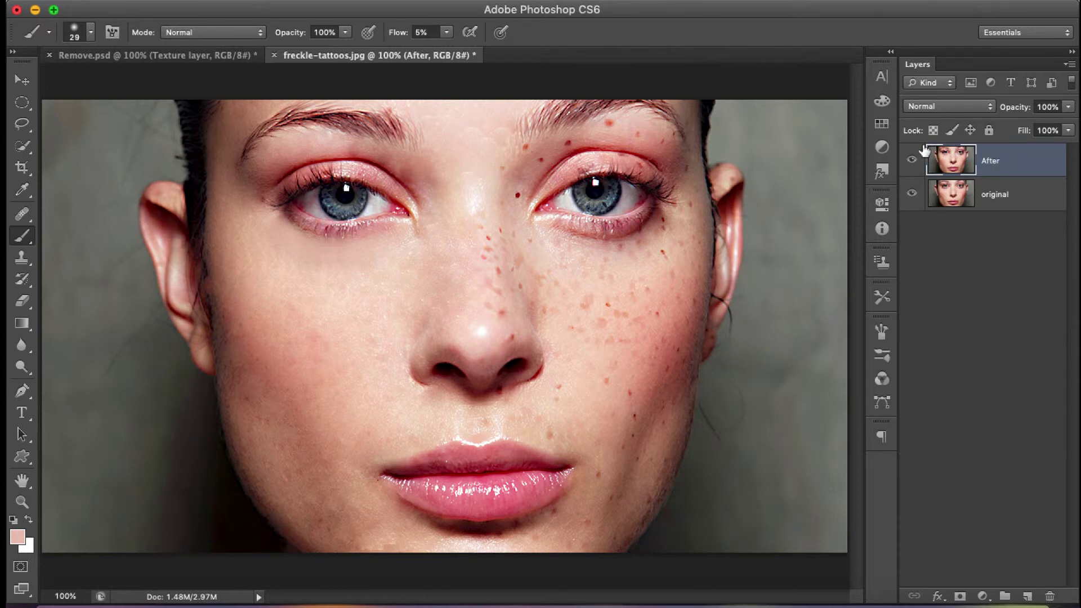
Step: Open the Liquify filter on the After layer and enlarge the left-hand eye with the Bloat tool at brush size 150
left_click(394, 2)
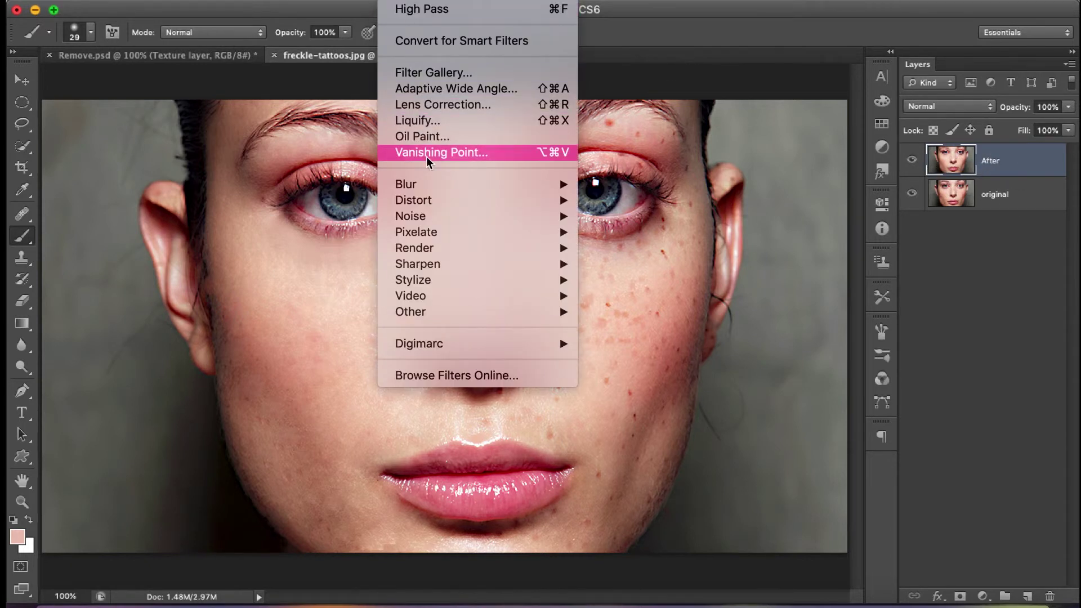
left_click(427, 121)
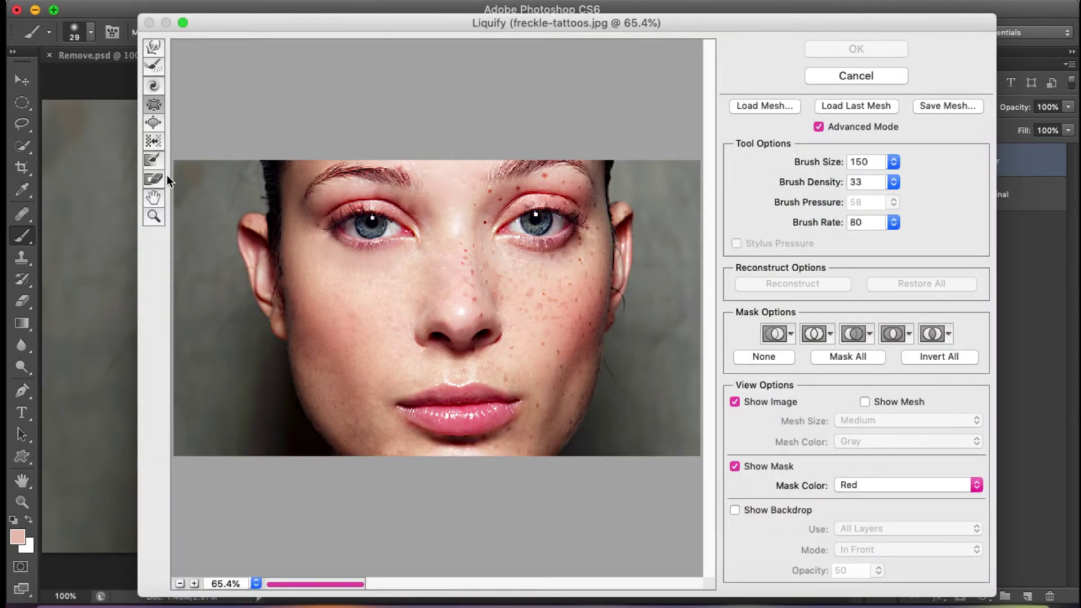
left_click(158, 123)
left_click_drag(371, 229, 372, 229)
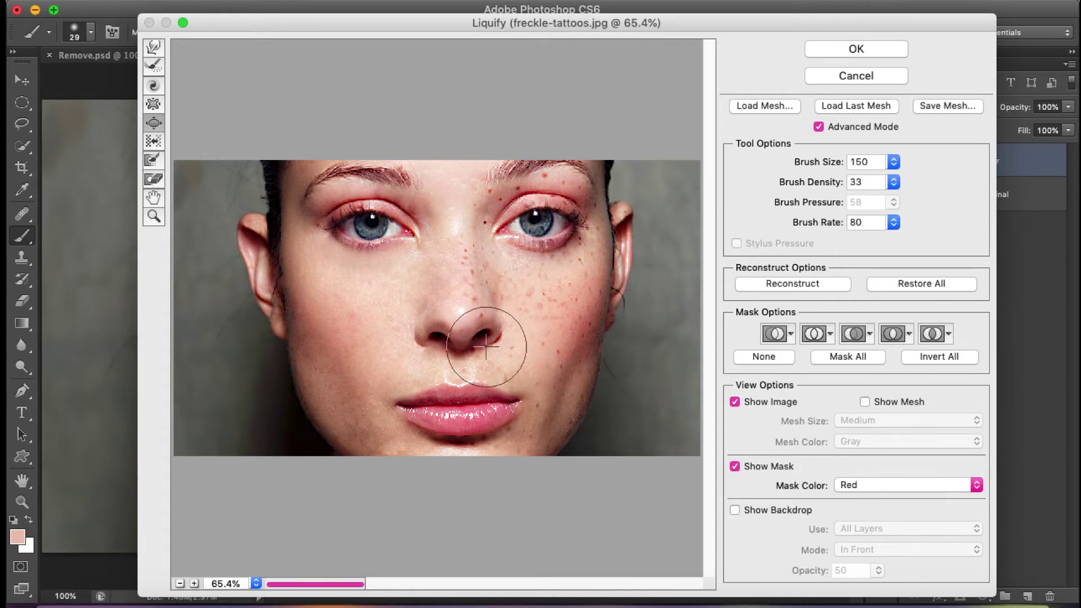
Step: Shrink the lips and nose in Liquify using the Pucker tool at brush size 250
left_click(154, 106)
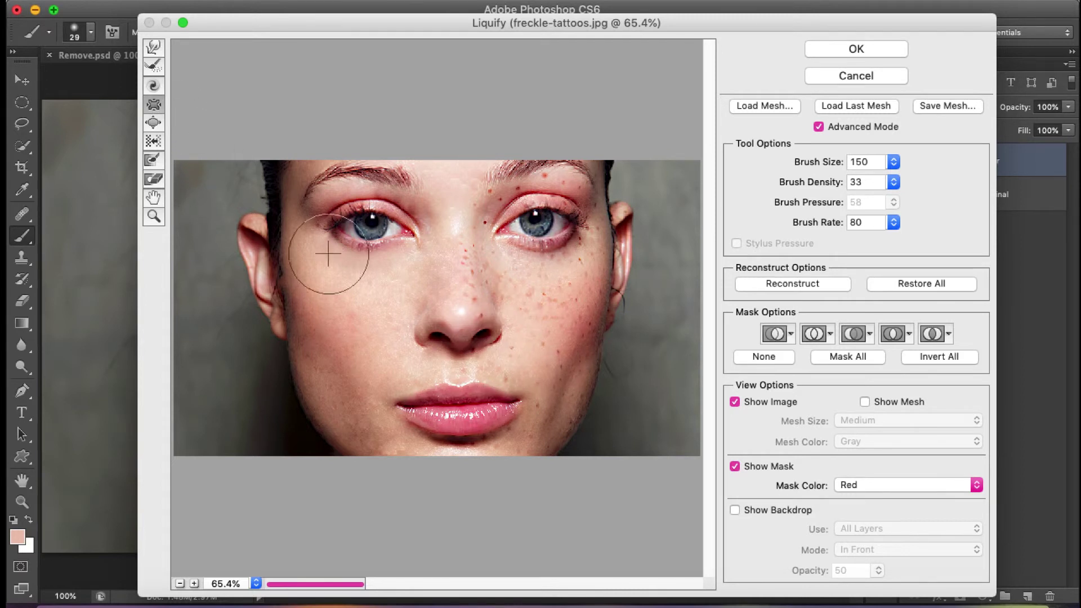
key("bracketright")
left_click(461, 401)
left_click(442, 401)
left_click(489, 402)
left_click(461, 320)
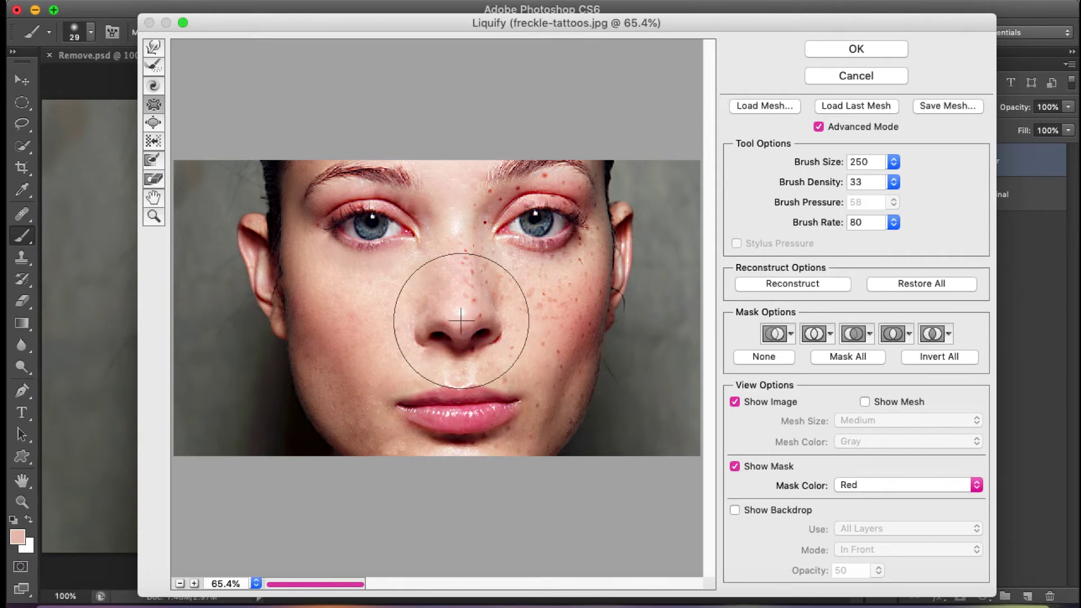
left_click(458, 328)
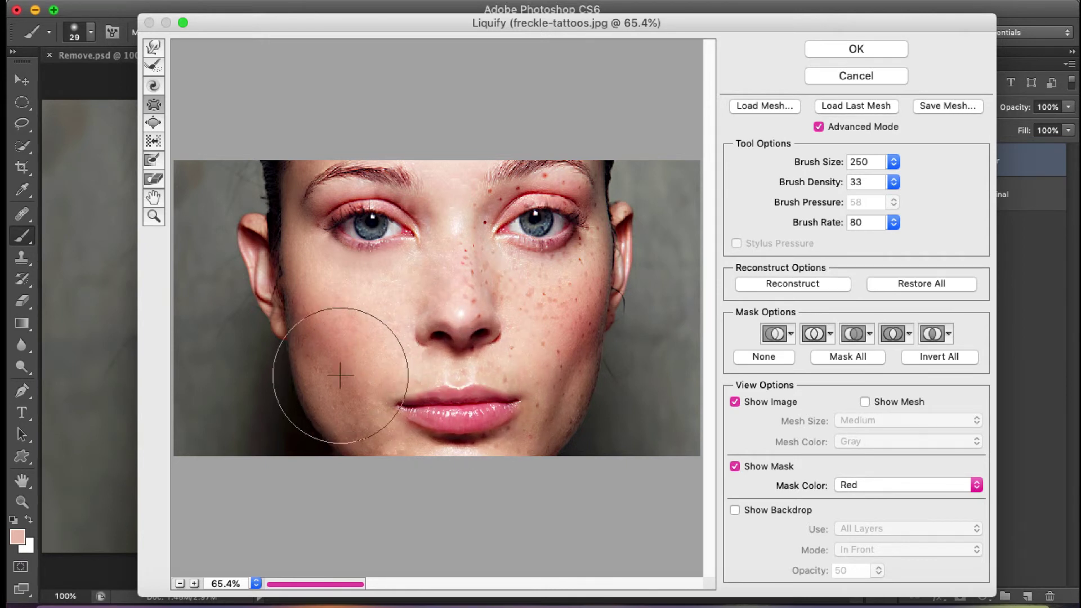
Step: Protect the background on both sides of the jaw with the Freeze Mask tool at brush size 250
left_click(154, 47)
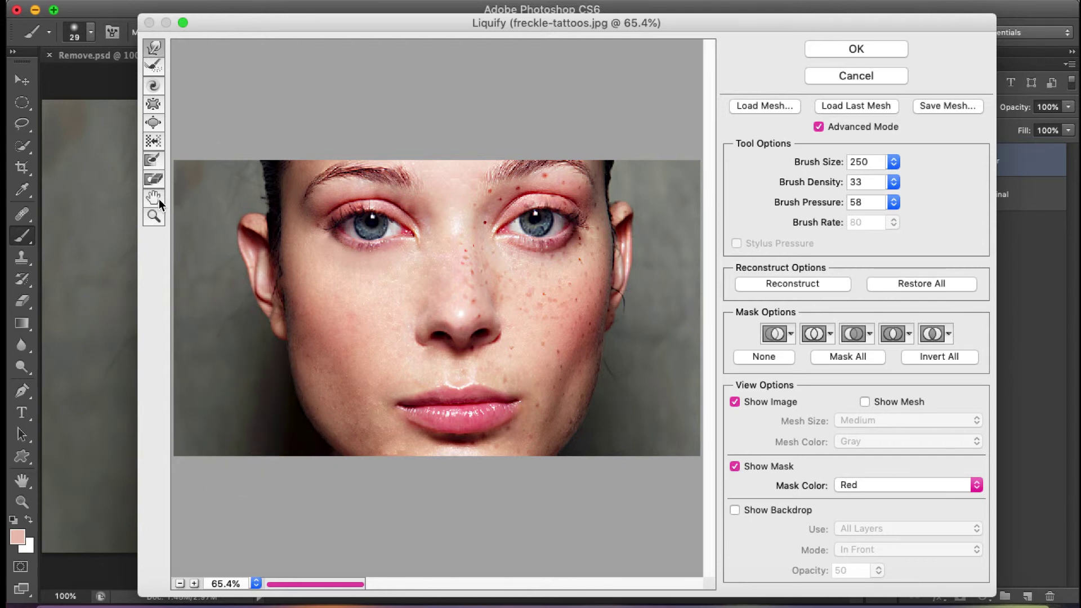
left_click(154, 159)
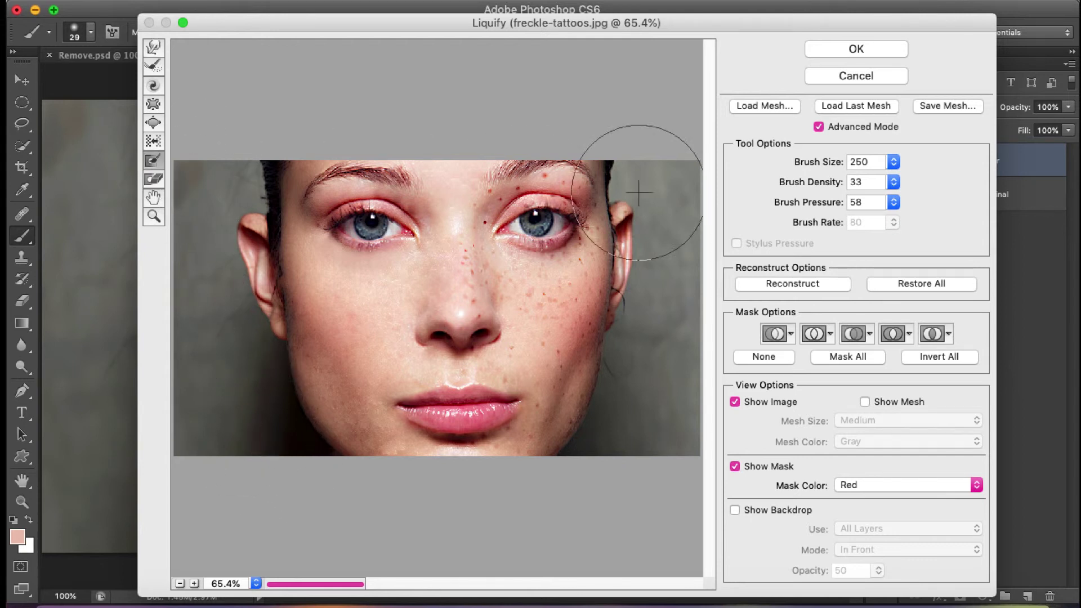
left_click(849, 127)
left_click(849, 127)
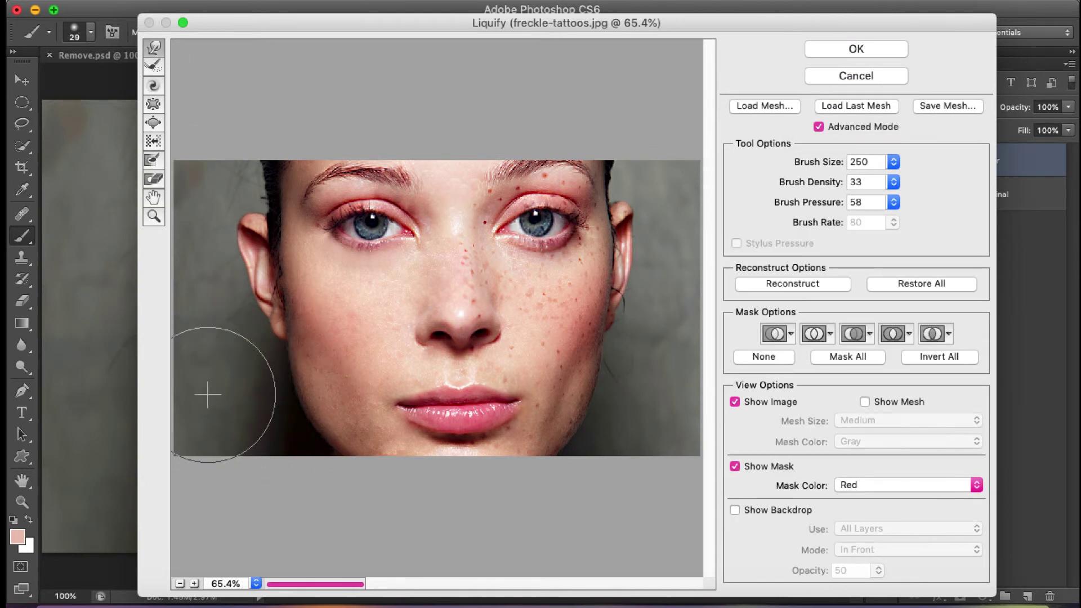
left_click(153, 162)
mouse_move(248, 429)
left_mouse_down()
mouse_move(222, 429)
mouse_move(242, 466)
mouse_move(211, 369)
mouse_move(265, 463)
left_mouse_up()
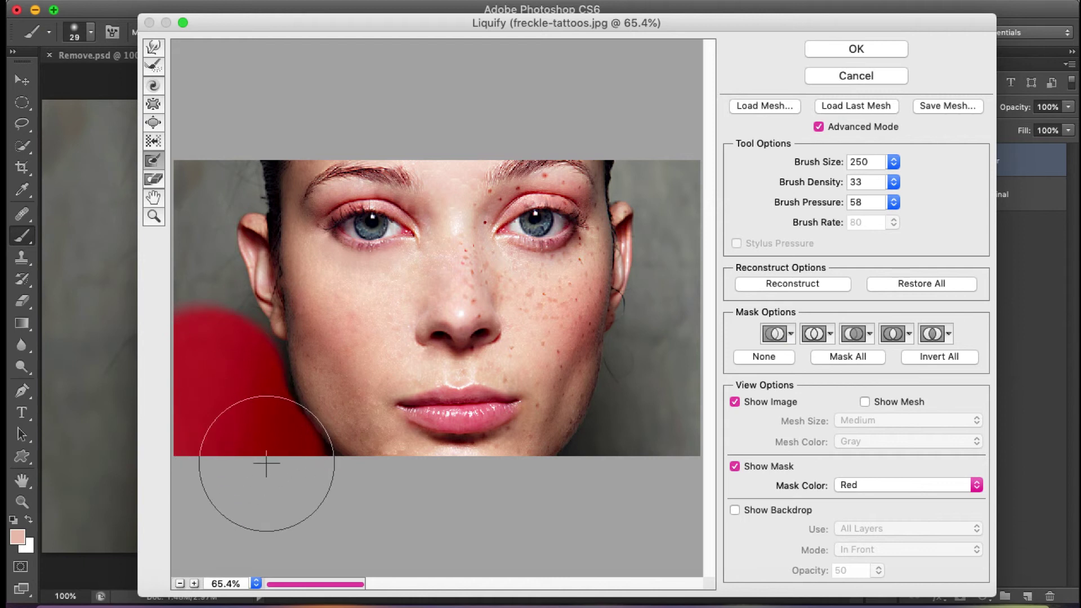
mouse_move(676, 374)
left_mouse_down()
mouse_move(652, 381)
mouse_move(667, 355)
left_mouse_up()
key("super+z")
mouse_move(648, 393)
left_mouse_down()
mouse_move(664, 398)
mouse_move(652, 430)
mouse_move(670, 388)
left_mouse_up()
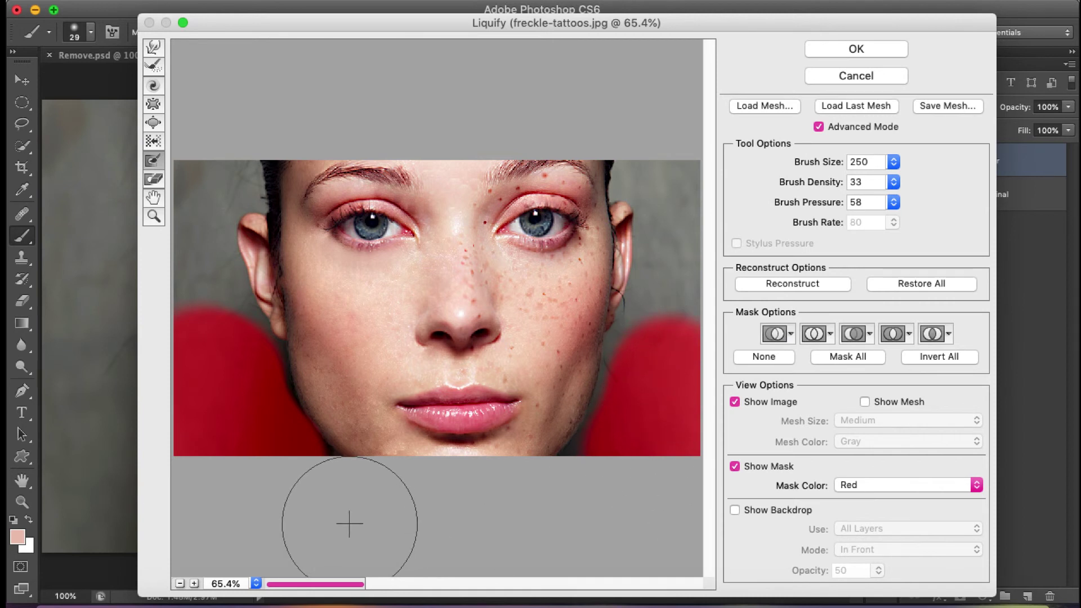
Step: Push the left-hand jawline inward with the Forward Warp tool at brush size 250 and apply the Liquify filter
left_click(157, 50)
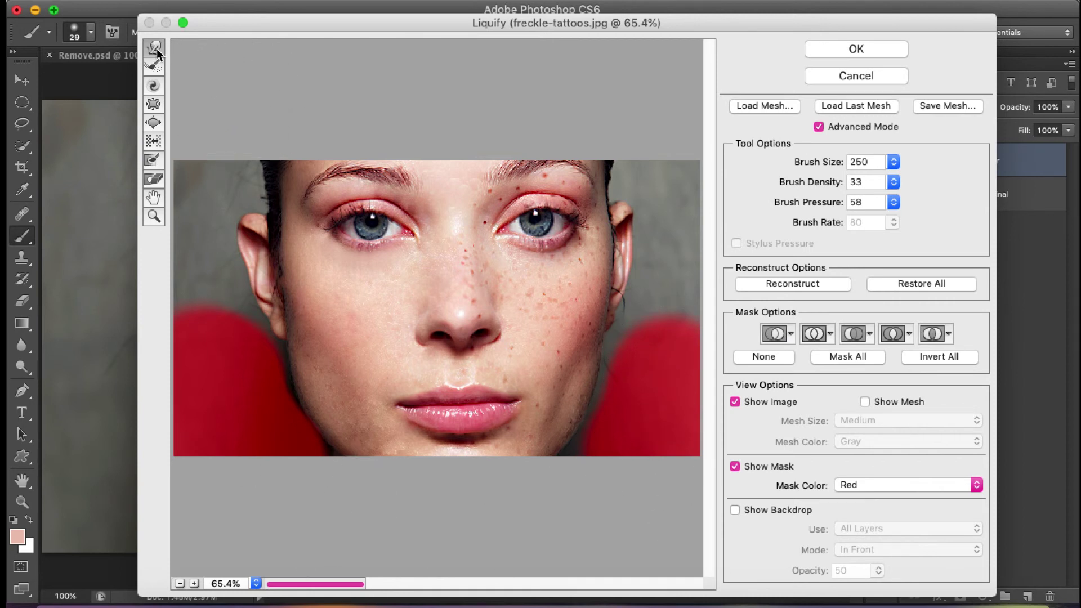
mouse_move(286, 425)
left_mouse_down()
mouse_move(286, 399)
mouse_move(293, 431)
mouse_move(335, 454)
left_mouse_up()
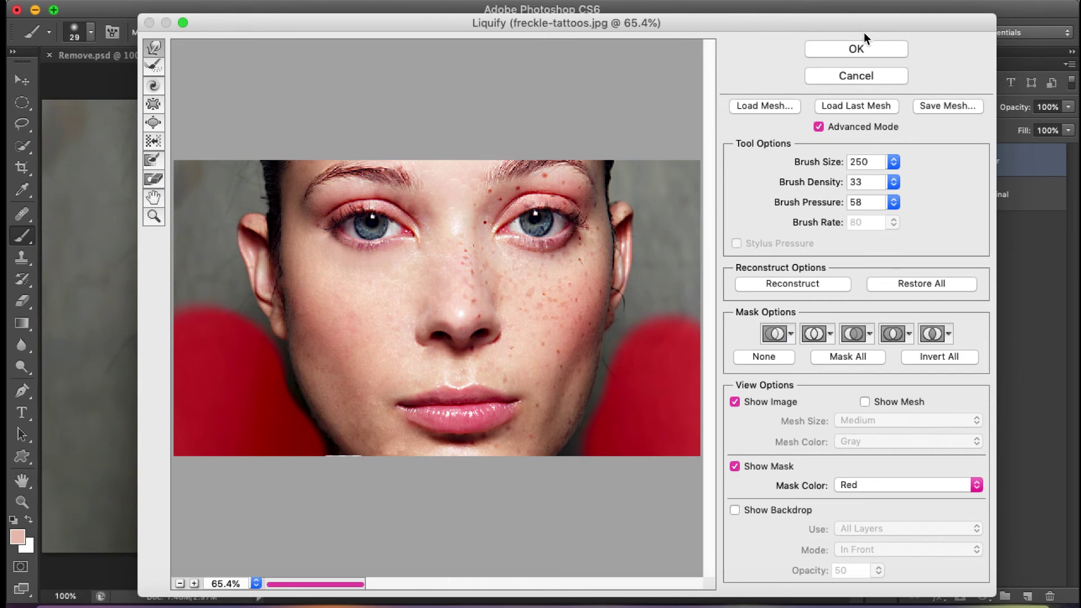
left_click(855, 47)
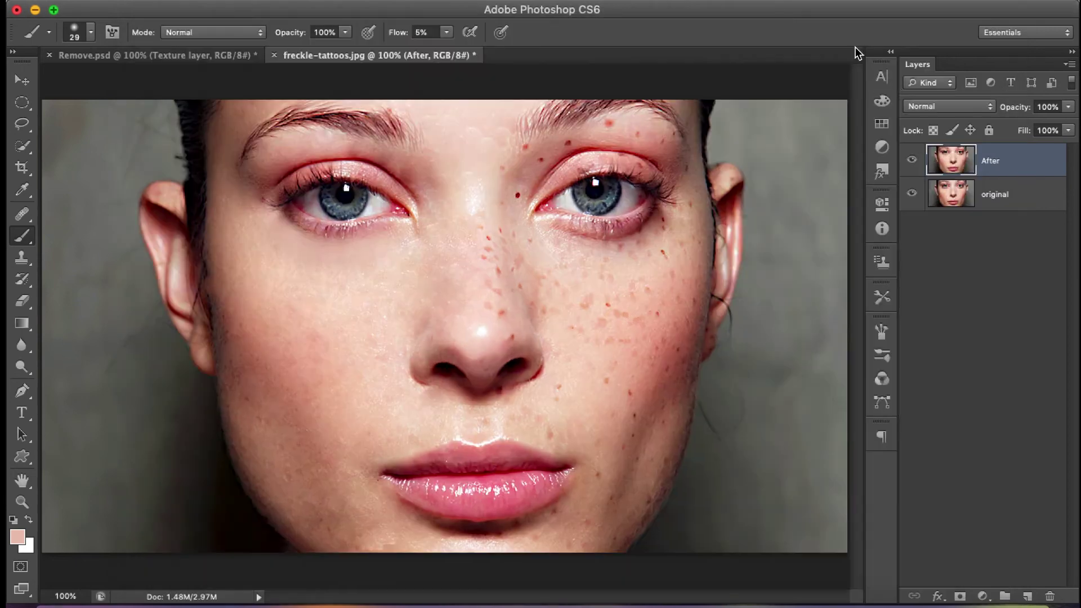
Step: Toggle the After layer's visibility off and on to compare the retouched portrait with the original
left_click(913, 163)
left_click(913, 162)
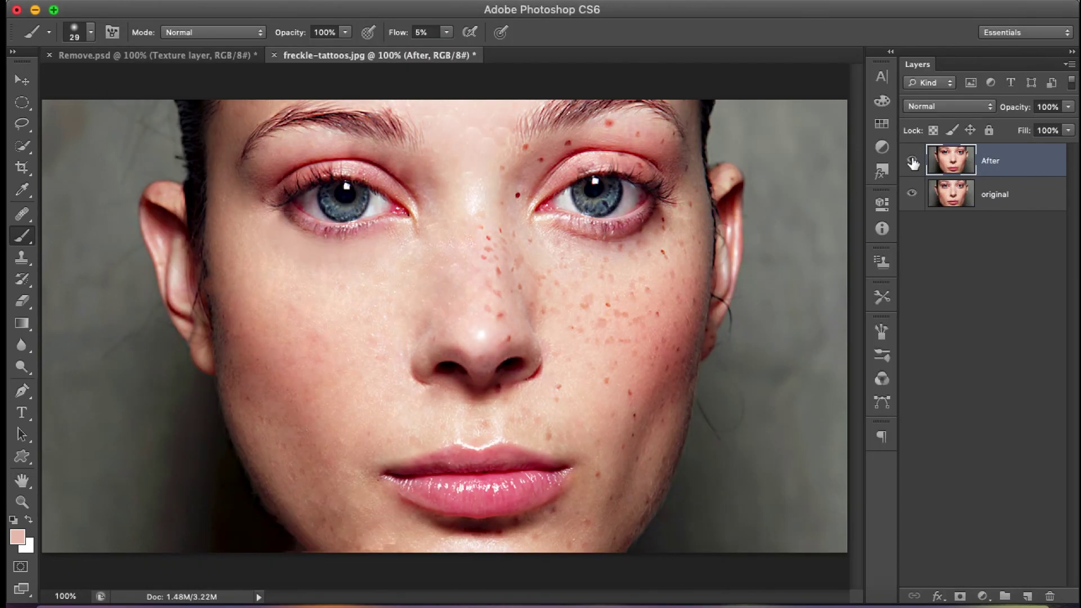
left_click(913, 163)
left_click(913, 163)
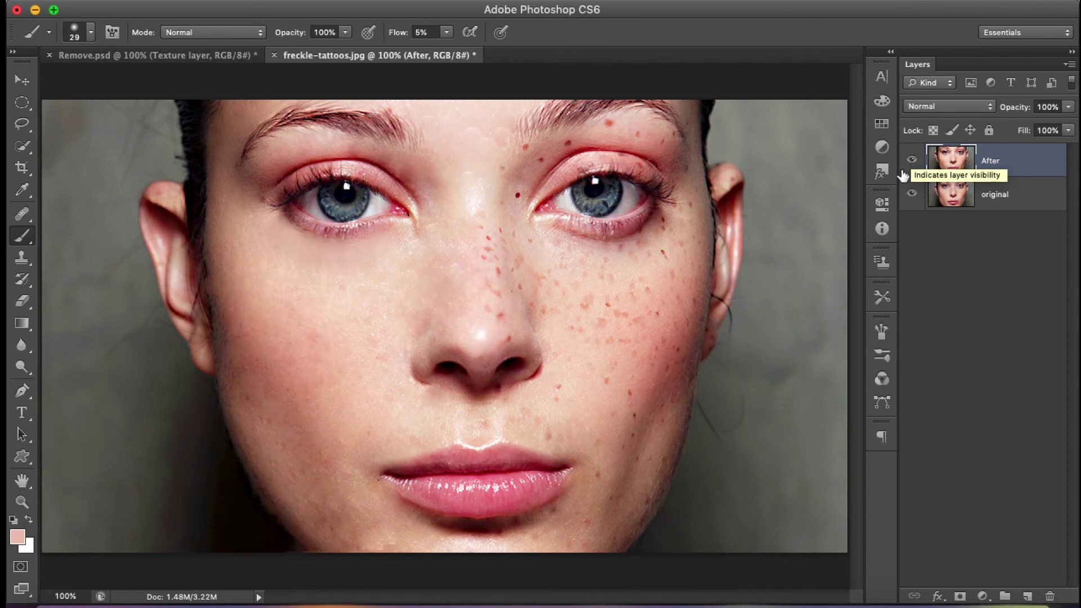